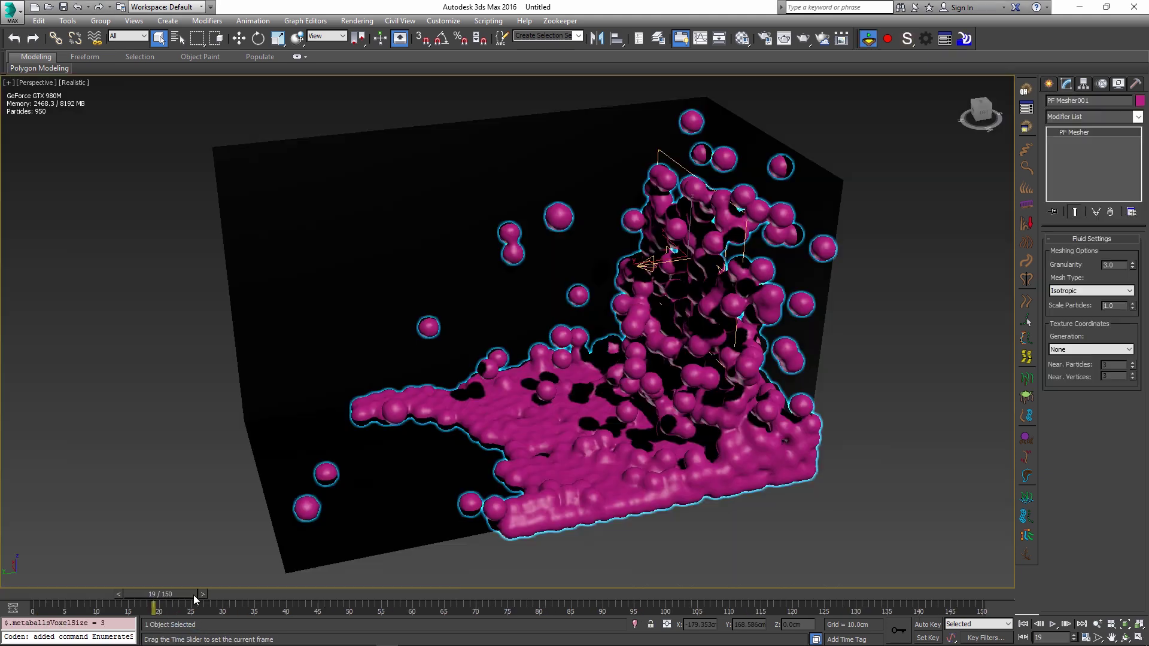
Preview the meshed particle fluid and the melting fluid sphere by scrubbing through their simulation timelines.
{"action": "left_click_drag", "start_coordinate": [180, 594], "coordinate": [417, 592]}
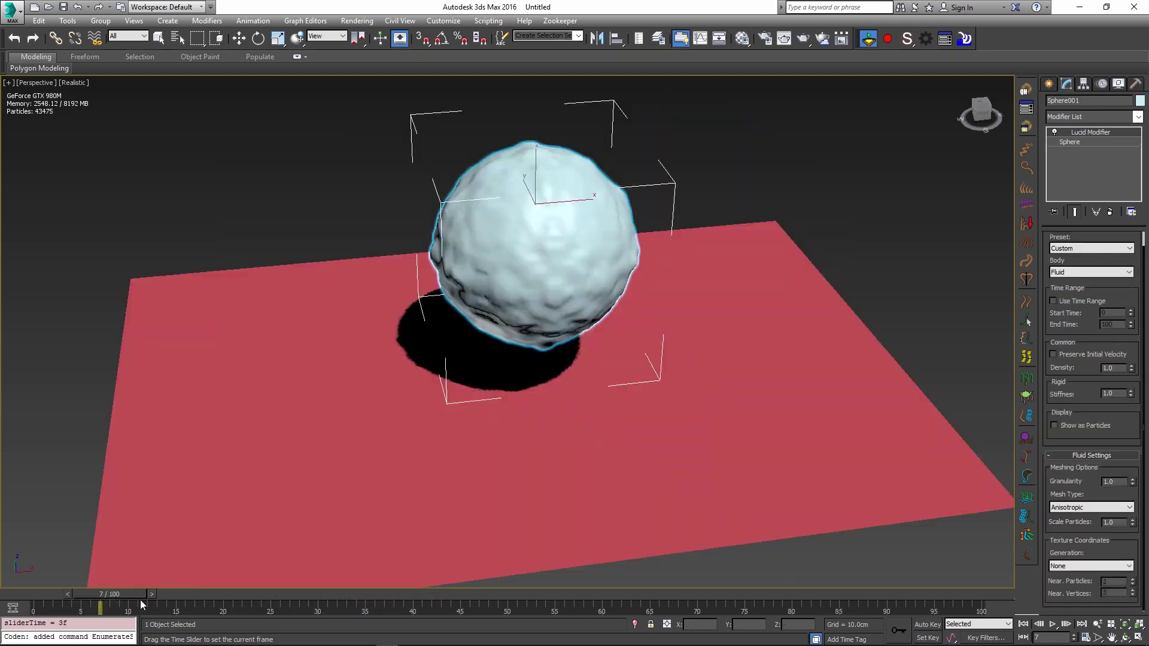
{"action": "left_click_drag", "start_coordinate": [140, 600], "coordinate": [246, 609]}
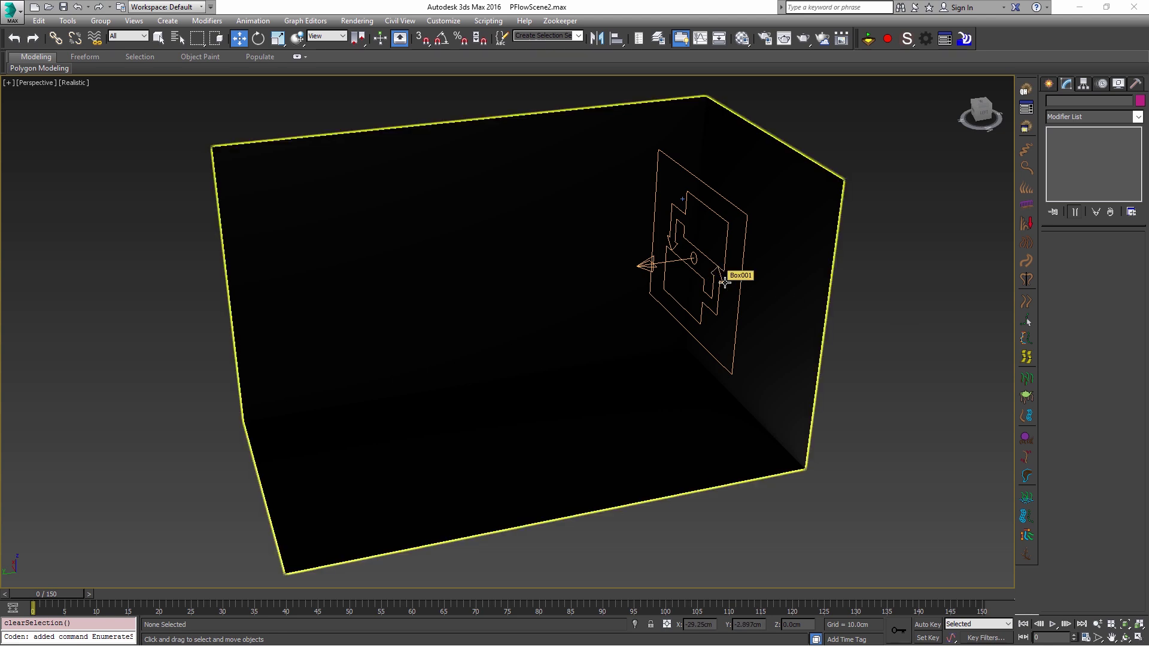
Examine the Speed, Lucid and Birth operator settings of the PF Source in Particle View.
{"action": "left_click", "coordinate": [721, 269]}
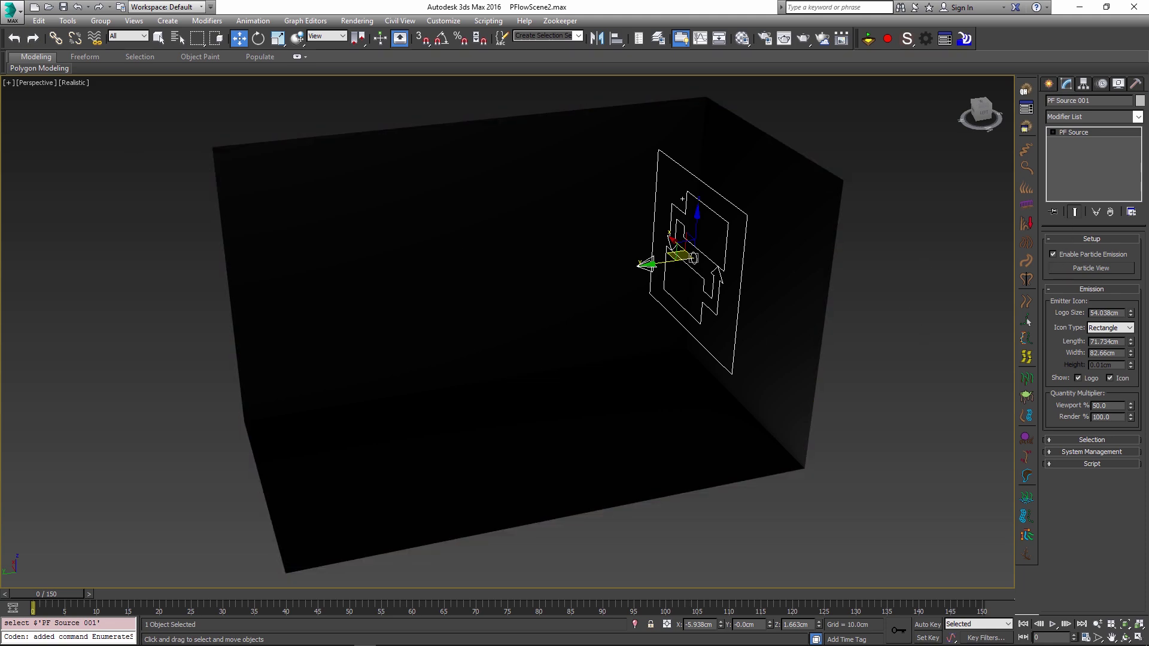
{"action": "key", "text": "6"}
{"action": "left_click", "coordinate": [292, 230]}
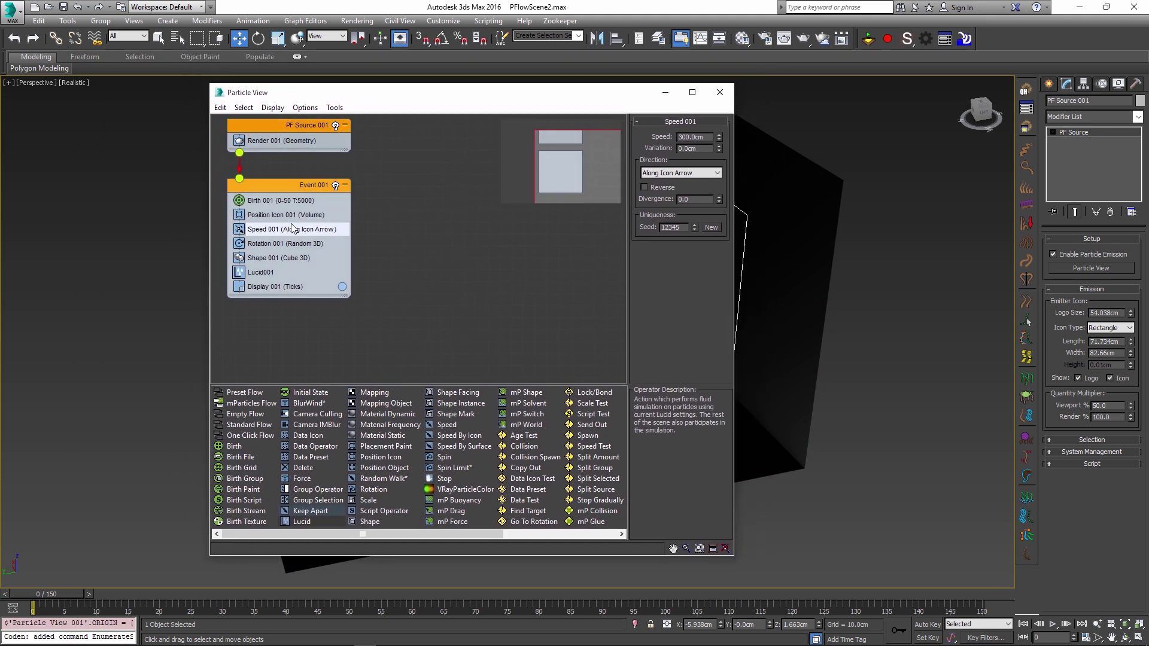
{"action": "left_click", "coordinate": [260, 273]}
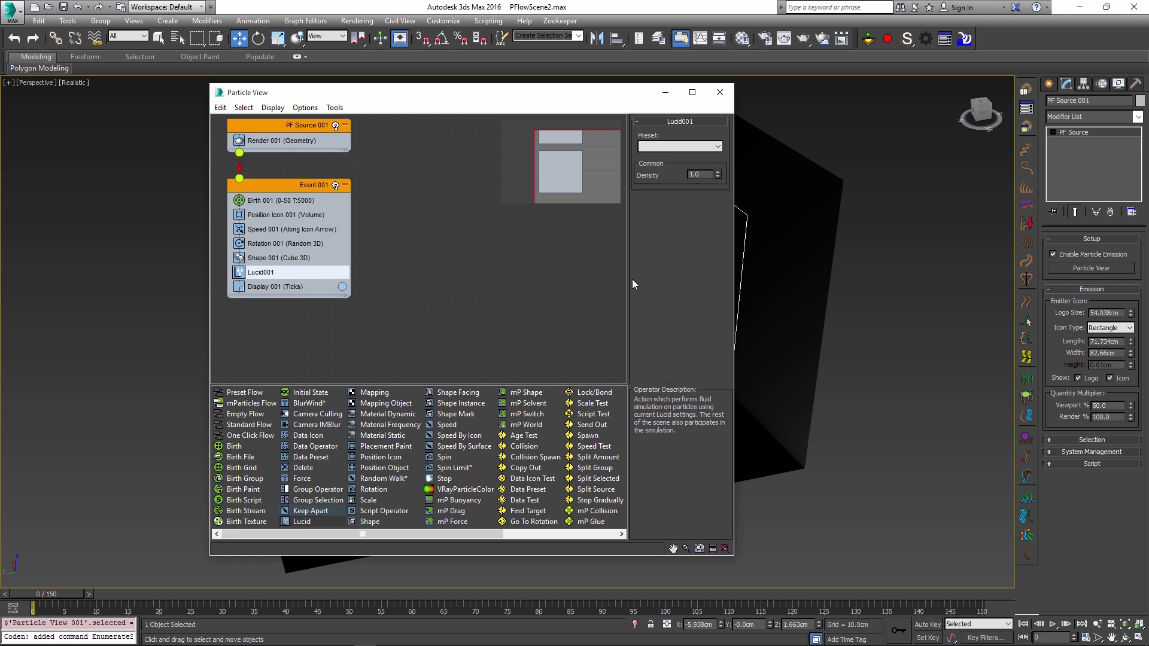
{"action": "left_click", "coordinate": [411, 251]}
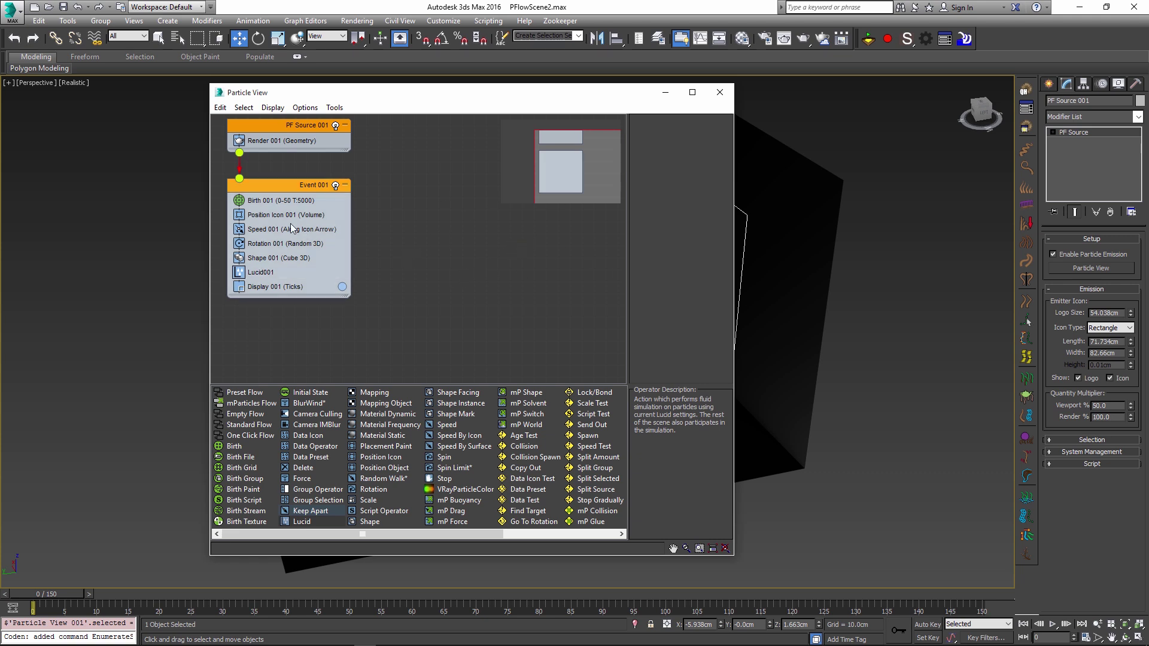
{"action": "left_click", "coordinate": [279, 201]}
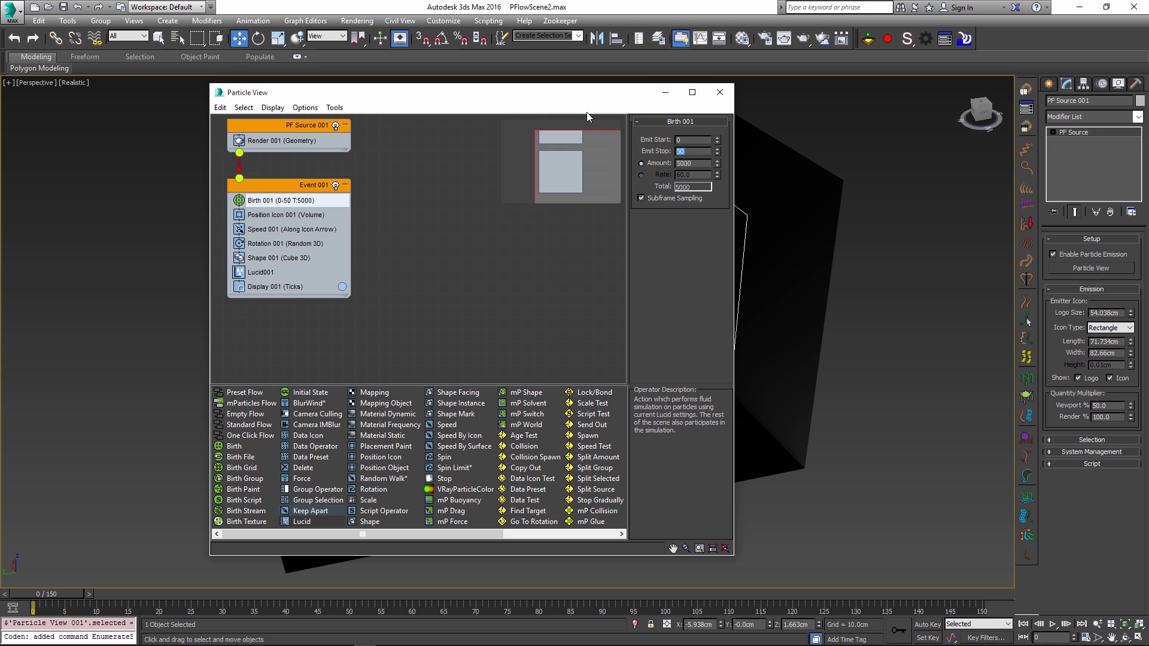
{"action": "key", "text": "6"}
Inspect the box's Lucid Modifier parameters and the scene's Flex Settings.
{"action": "left_click", "coordinate": [784, 172]}
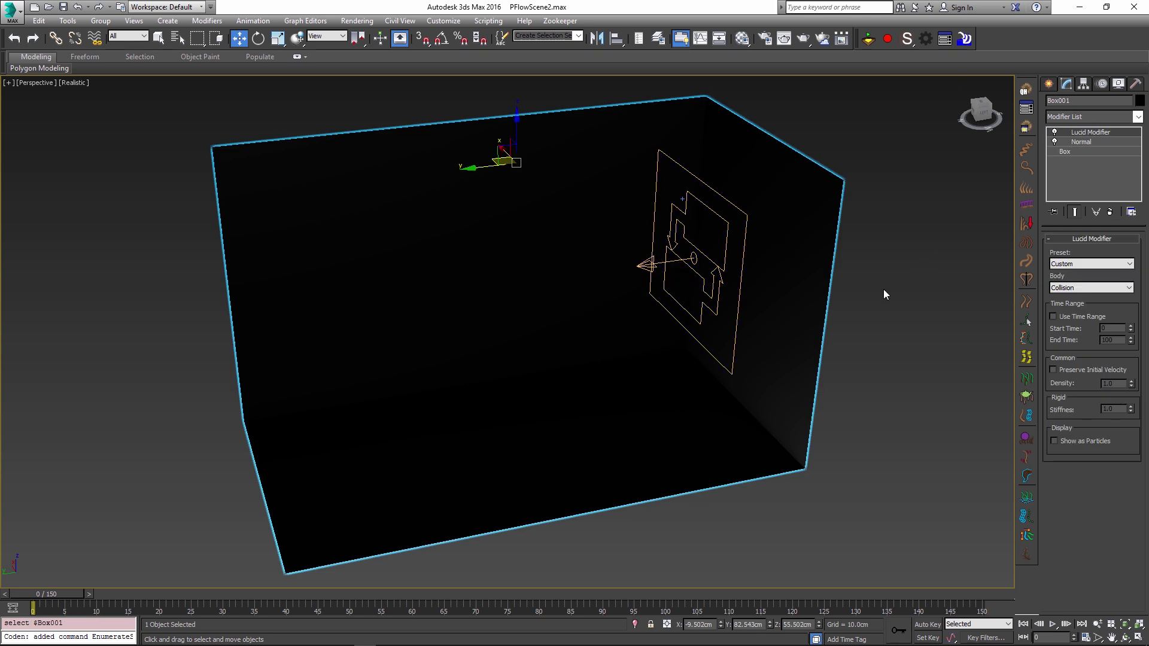
{"action": "left_click", "coordinate": [644, 221]}
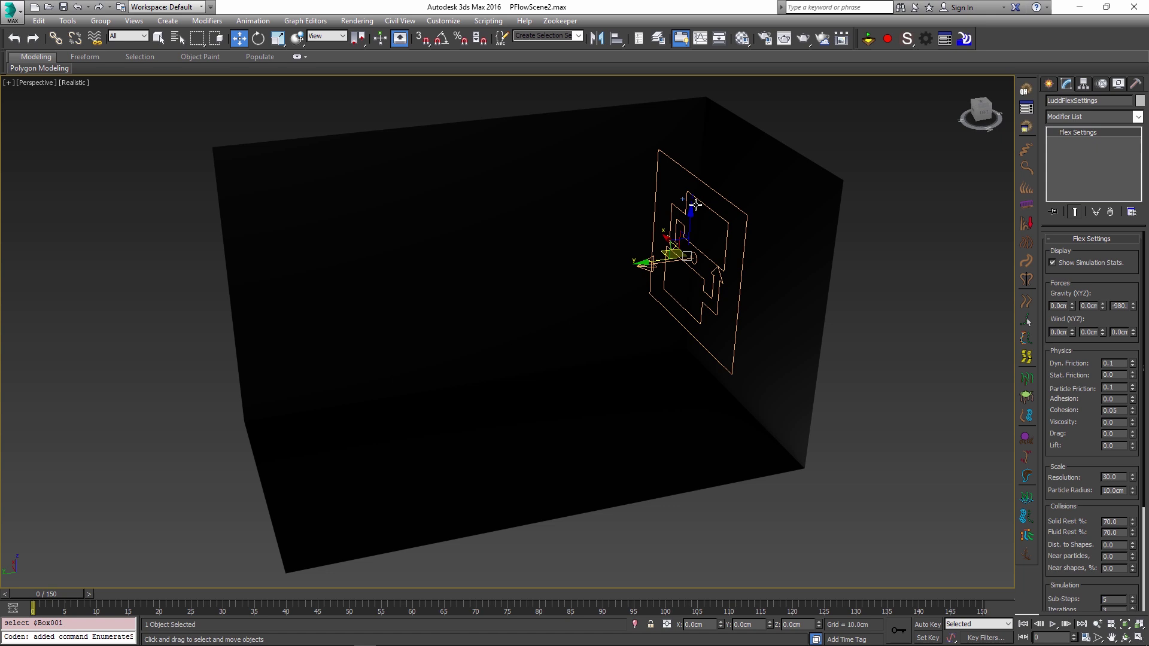
{"action": "left_click_drag", "start_coordinate": [1060, 408], "coordinate": [1049, 469]}
{"action": "left_click_drag", "start_coordinate": [1072, 509], "coordinate": [1074, 500]}
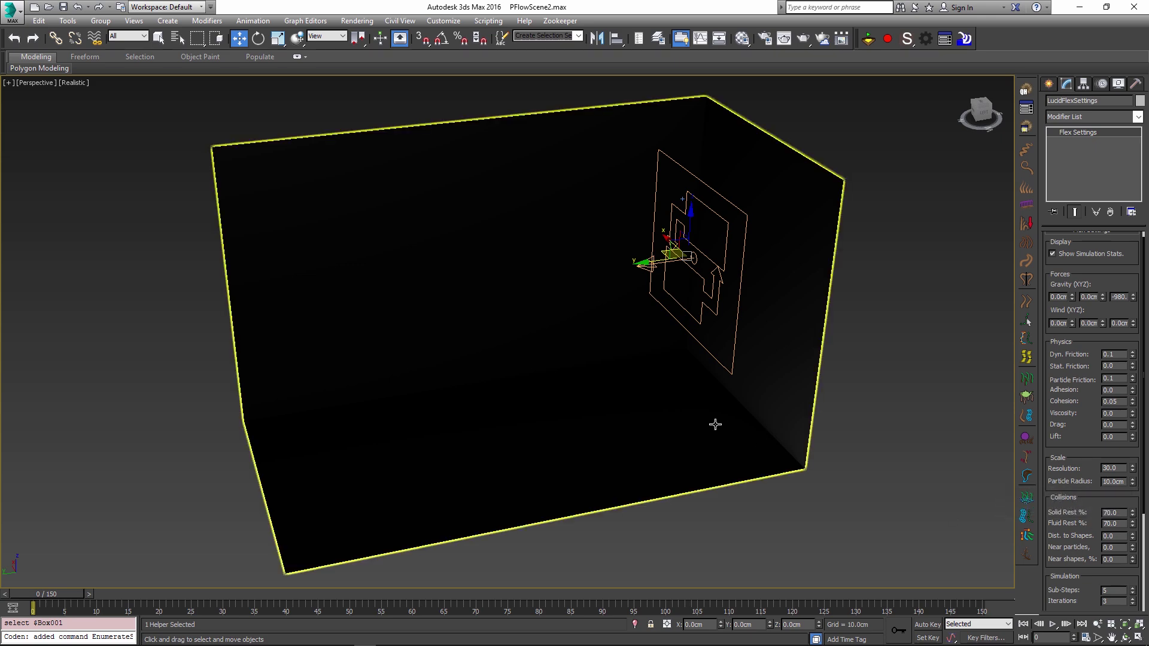
Start the Lucid simulation and scrub the timeline from frame 0 to frame 129.
{"action": "left_click", "coordinate": [867, 38]}
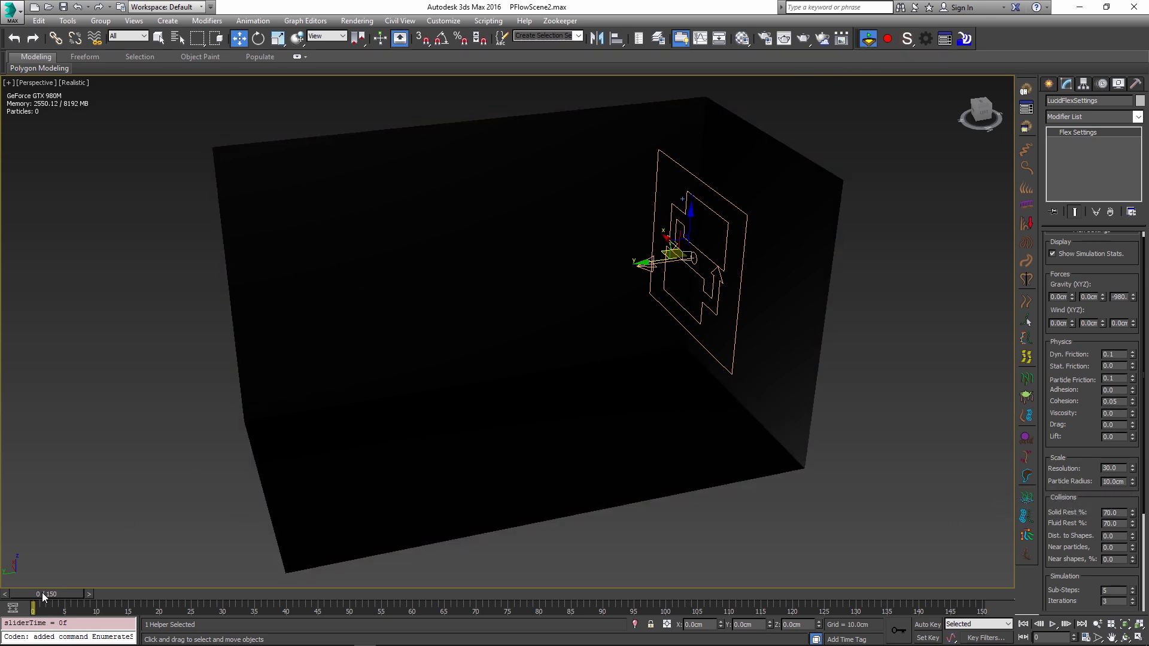
{"action": "left_click_drag", "start_coordinate": [46, 593], "coordinate": [850, 594]}
{"action": "key", "text": "w"}
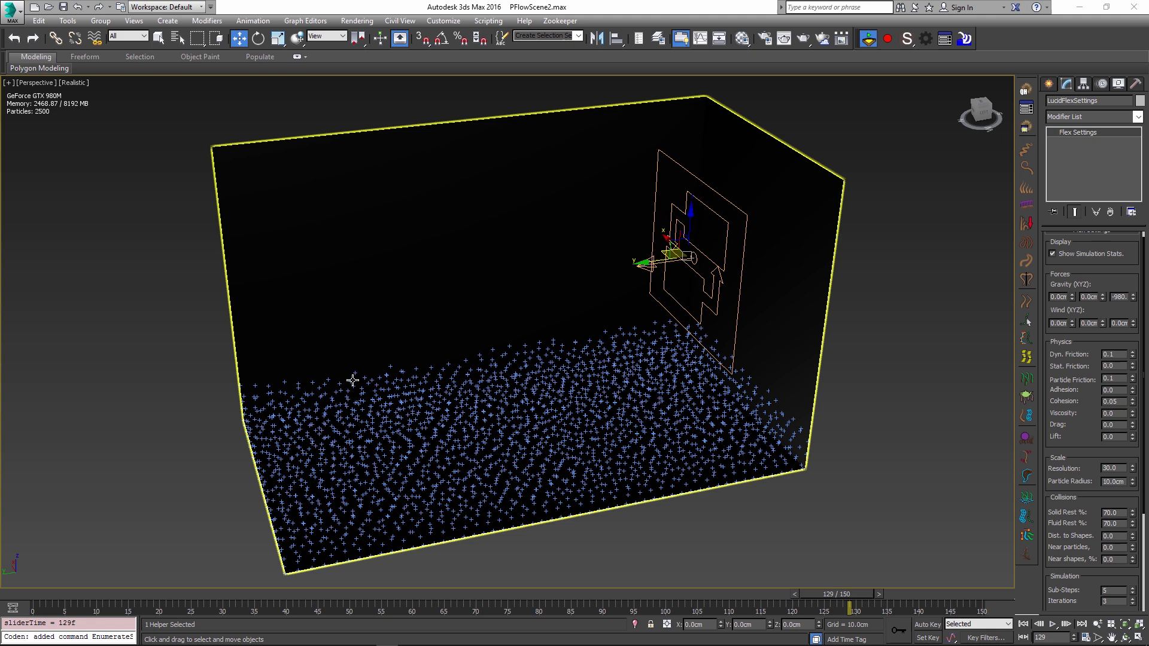
Stop the simulation and create a Lucid PF Mesher object near the front lower edge of the box.
{"action": "left_click", "coordinate": [1047, 84]}
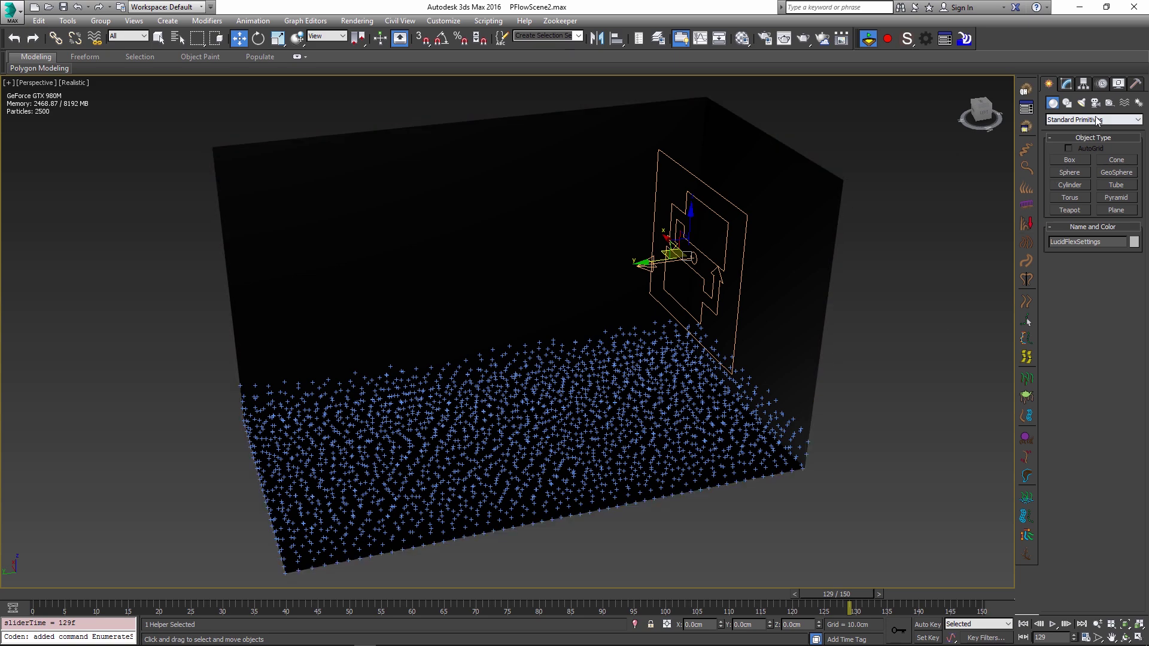
{"action": "left_click", "coordinate": [867, 39]}
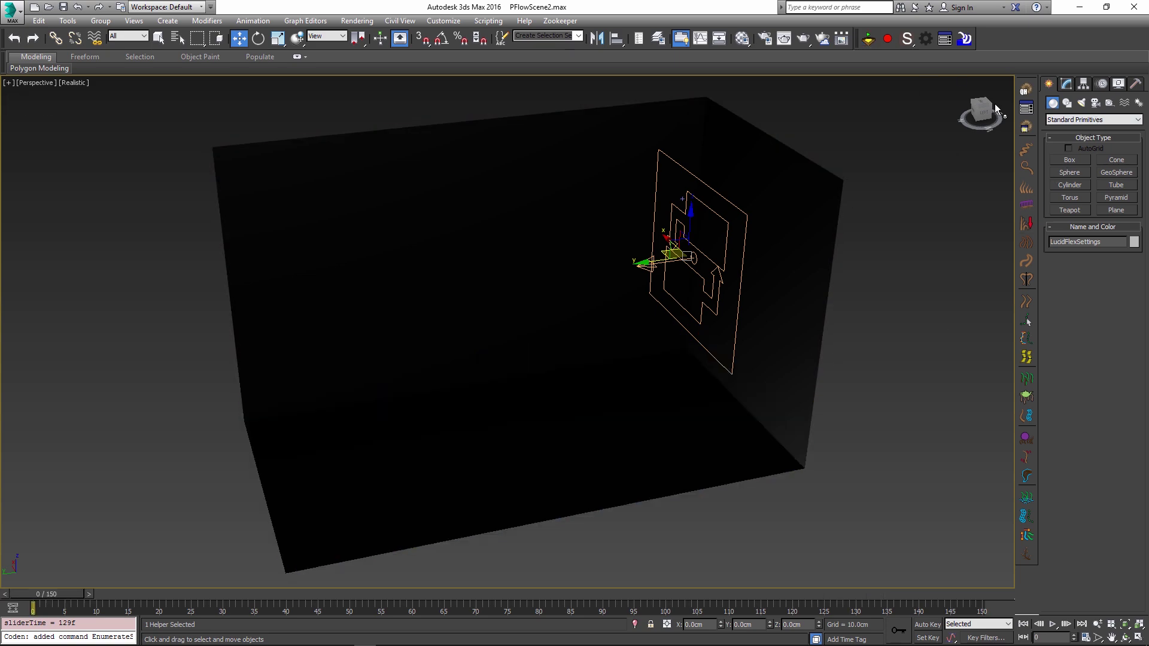
{"action": "left_click", "coordinate": [1062, 120]}
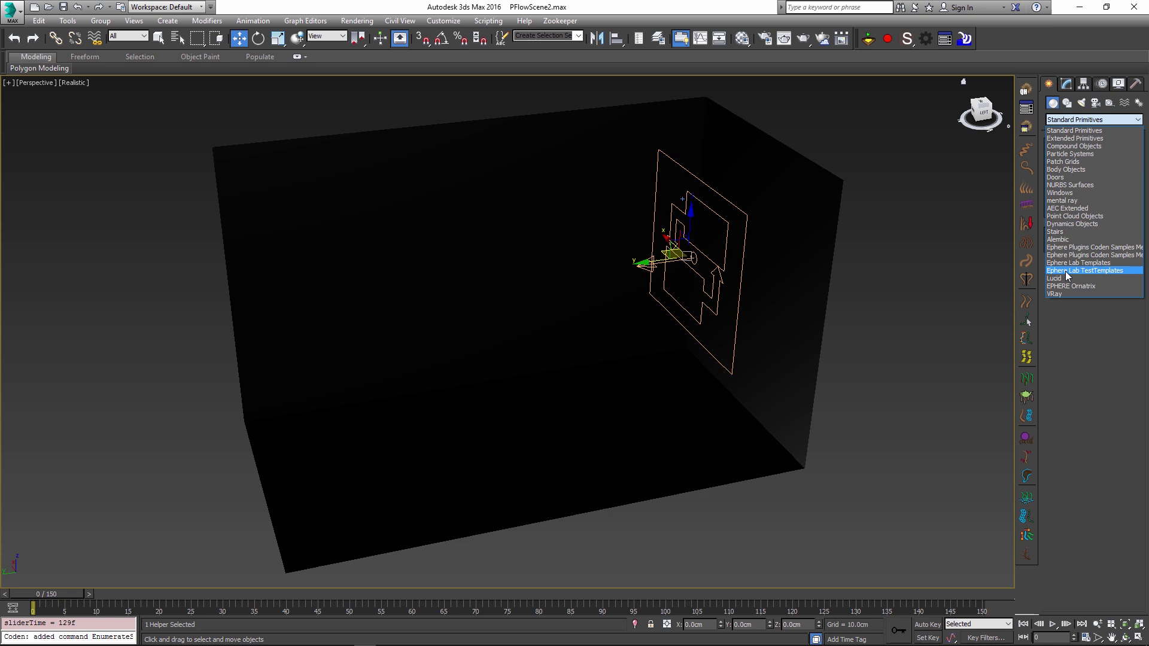
{"action": "left_click", "coordinate": [1054, 278]}
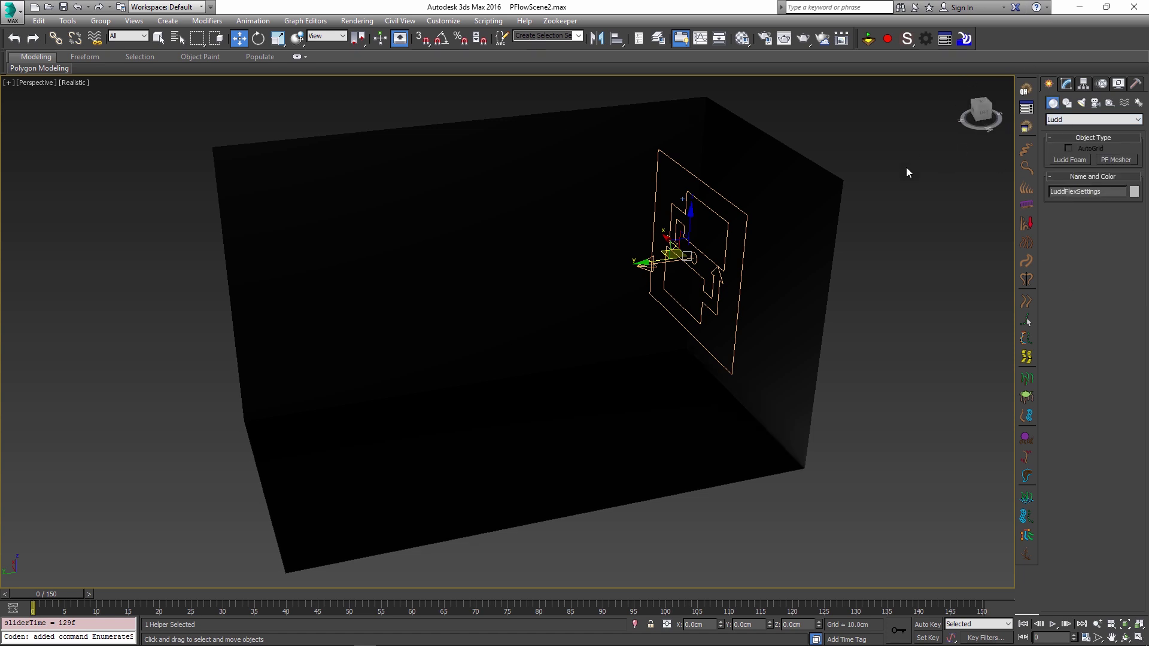
{"action": "left_click", "coordinate": [1125, 163]}
{"action": "left_click_drag", "start_coordinate": [649, 544], "coordinate": [586, 540]}
{"action": "key", "text": "w"}
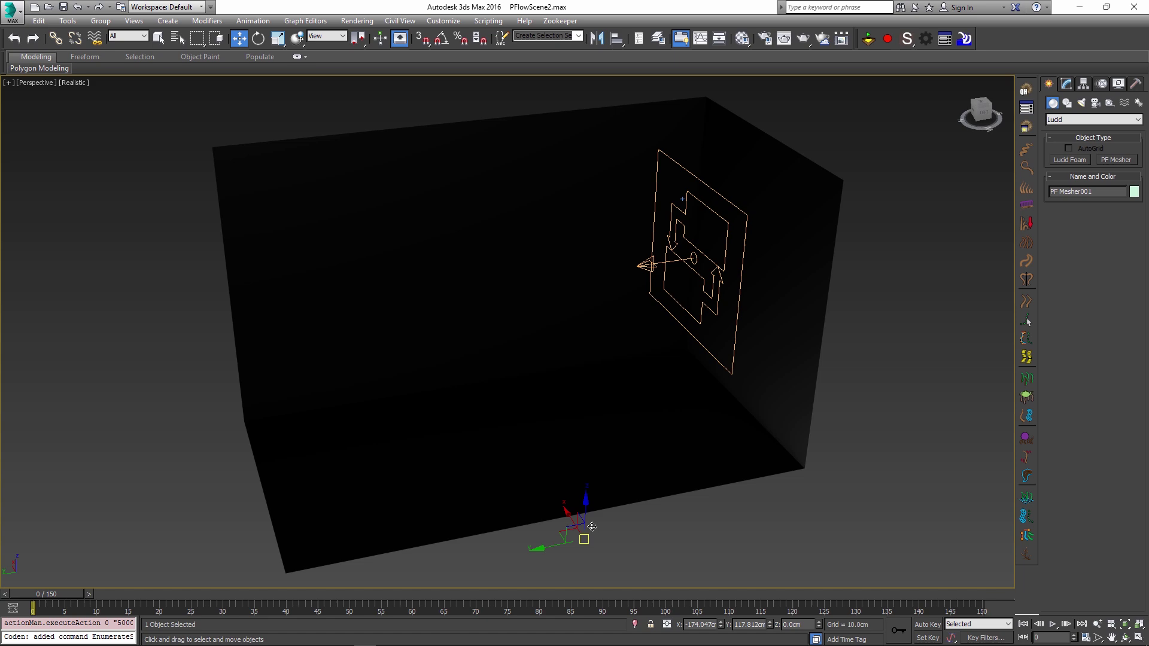
Select the PF Mesher, restart the simulation and scrub the timeline to frame 117.
{"action": "key", "text": "q"}
{"action": "left_click", "coordinate": [657, 224]}
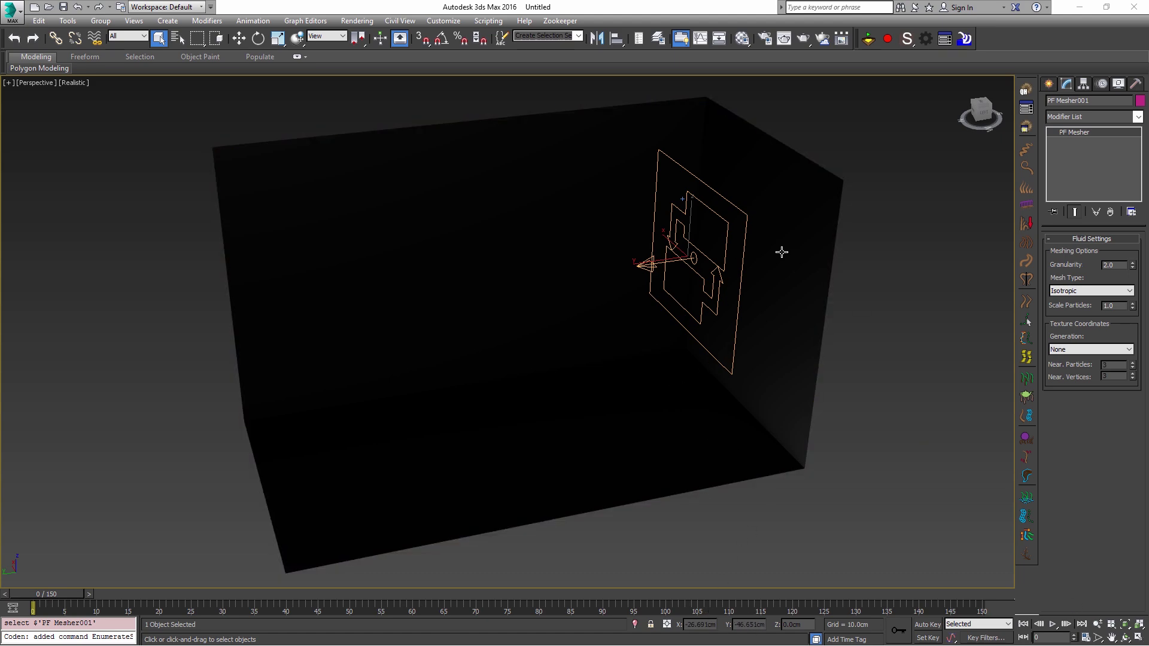
{"action": "left_click", "coordinate": [868, 39]}
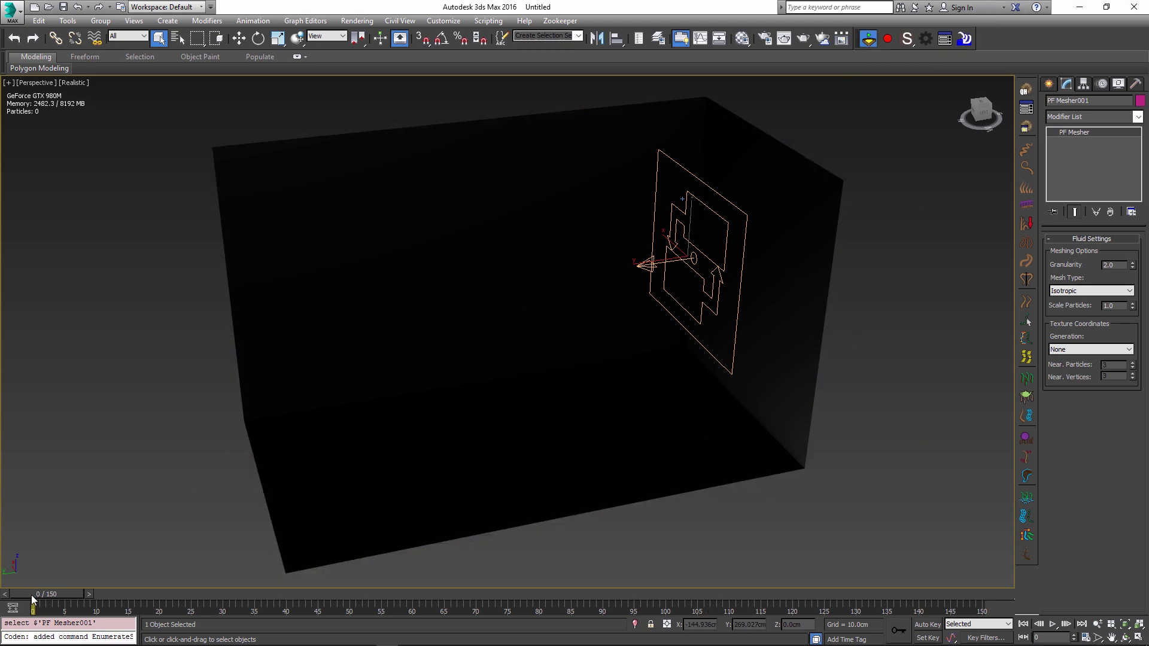
{"action": "left_click_drag", "start_coordinate": [38, 594], "coordinate": [772, 595]}
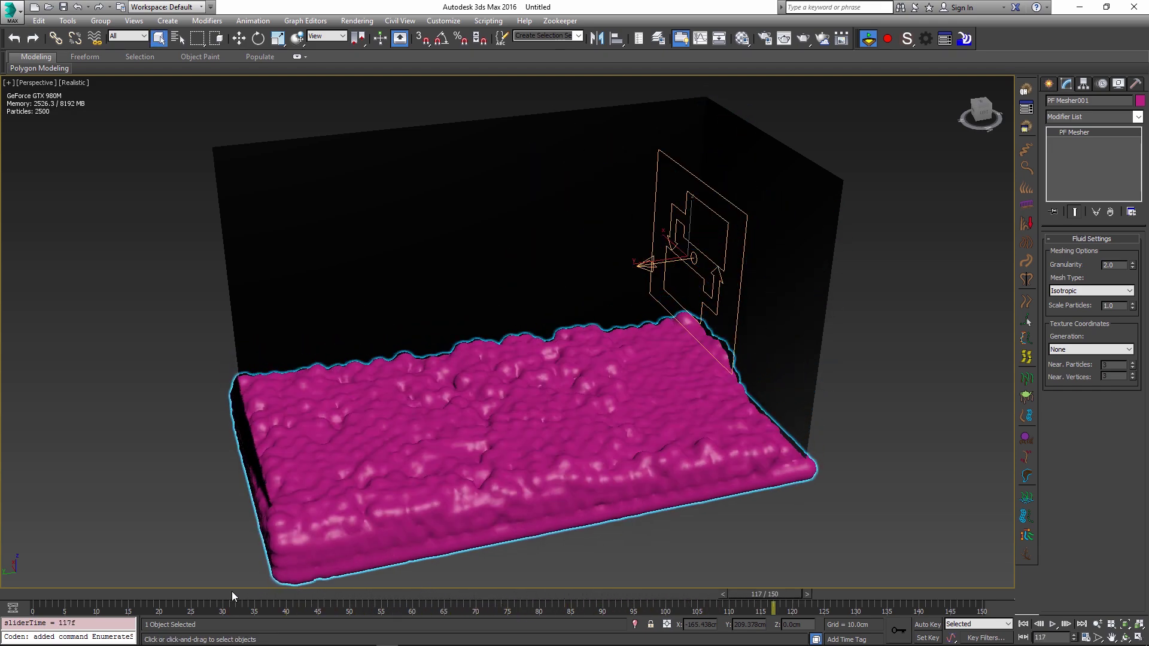
Set the PF Mesher's granularity to 3 at frame 19 and scrub the simulation on to frame 65.
{"action": "left_click", "coordinate": [172, 595]}
{"action": "left_click", "coordinate": [603, 407]}
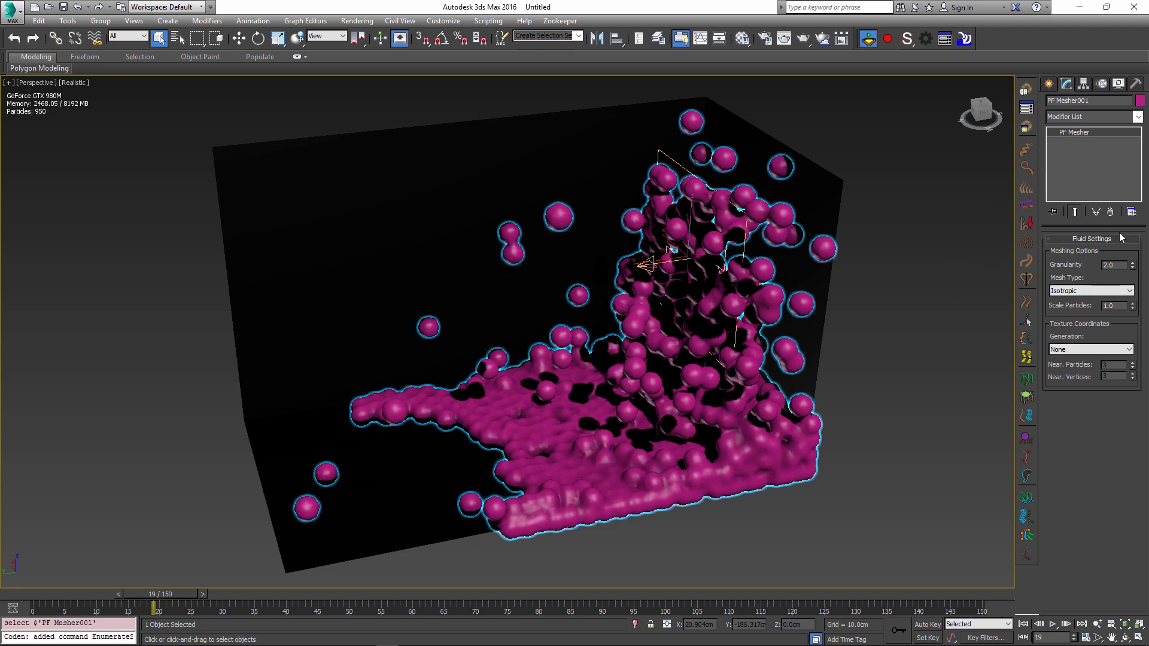
{"action": "left_click", "coordinate": [1121, 265]}
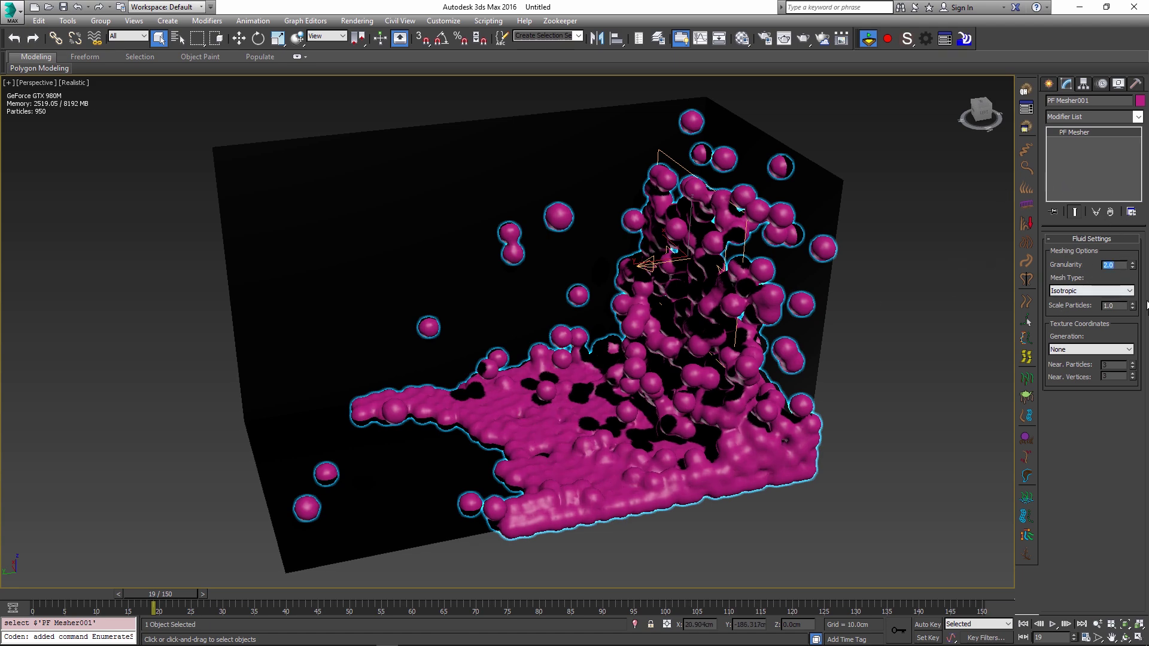
{"action": "type", "text": "3"}
{"action": "key", "text": "Tab"}
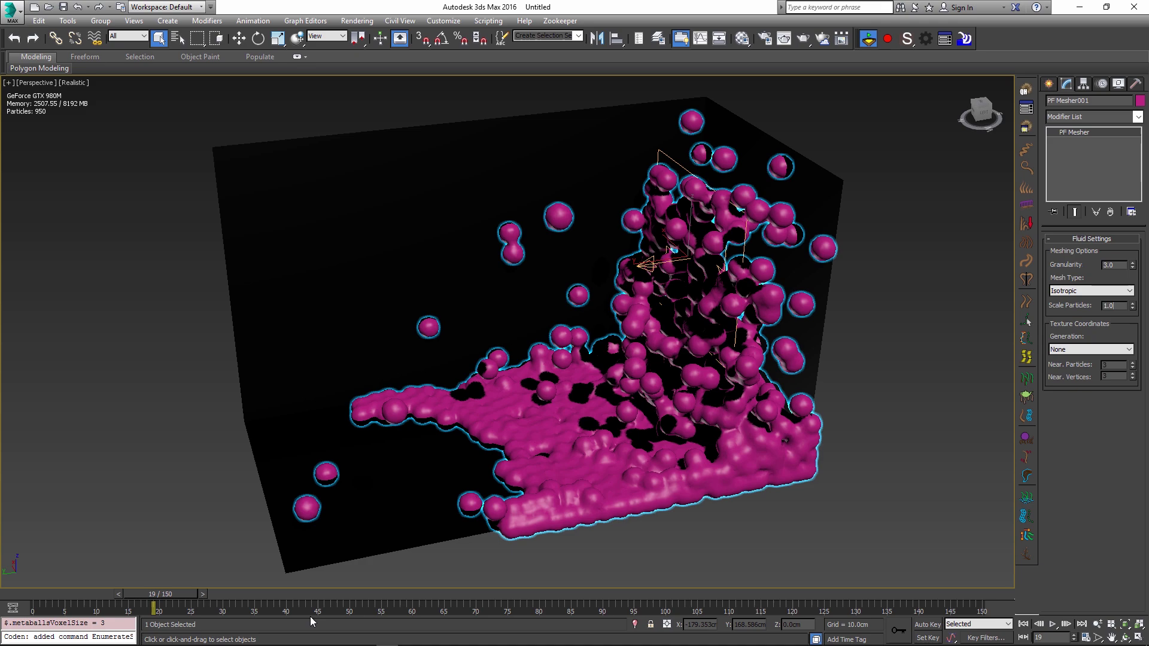
{"action": "left_click_drag", "start_coordinate": [186, 594], "coordinate": [472, 584]}
Set the Flex particle radius to 7 cm and replay the simulation from frame 0.
{"action": "left_click", "coordinate": [925, 38]}
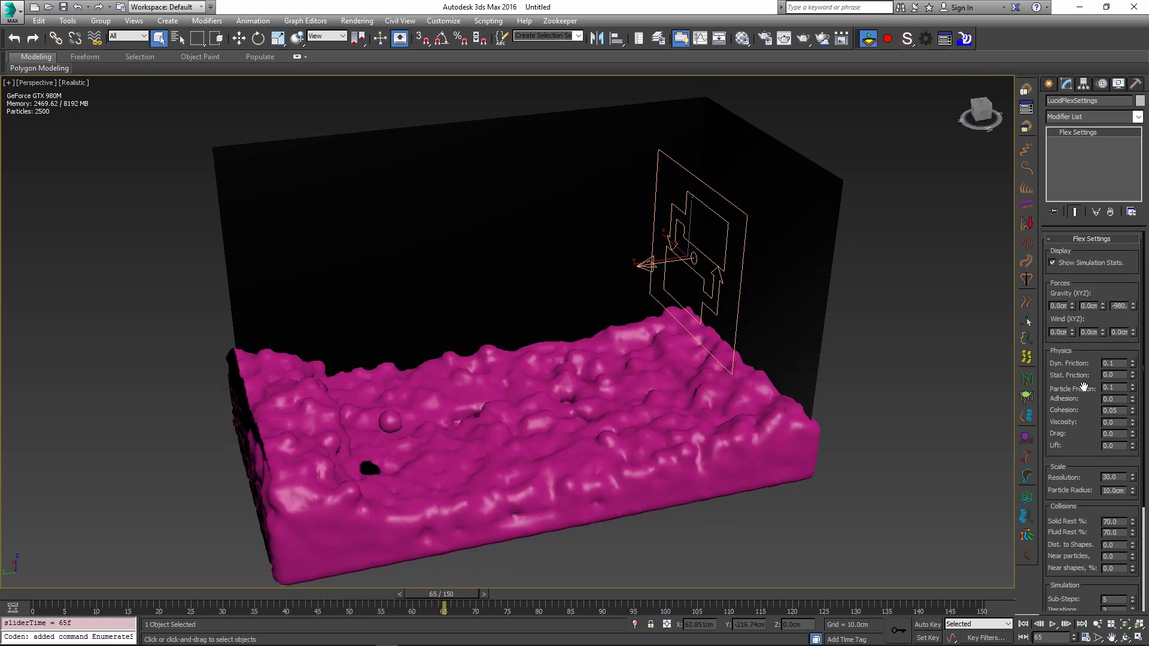
{"action": "left_click", "coordinate": [1120, 492]}
{"action": "type", "text": "7"}
{"action": "key", "text": "Return"}
{"action": "key", "text": "Home"}
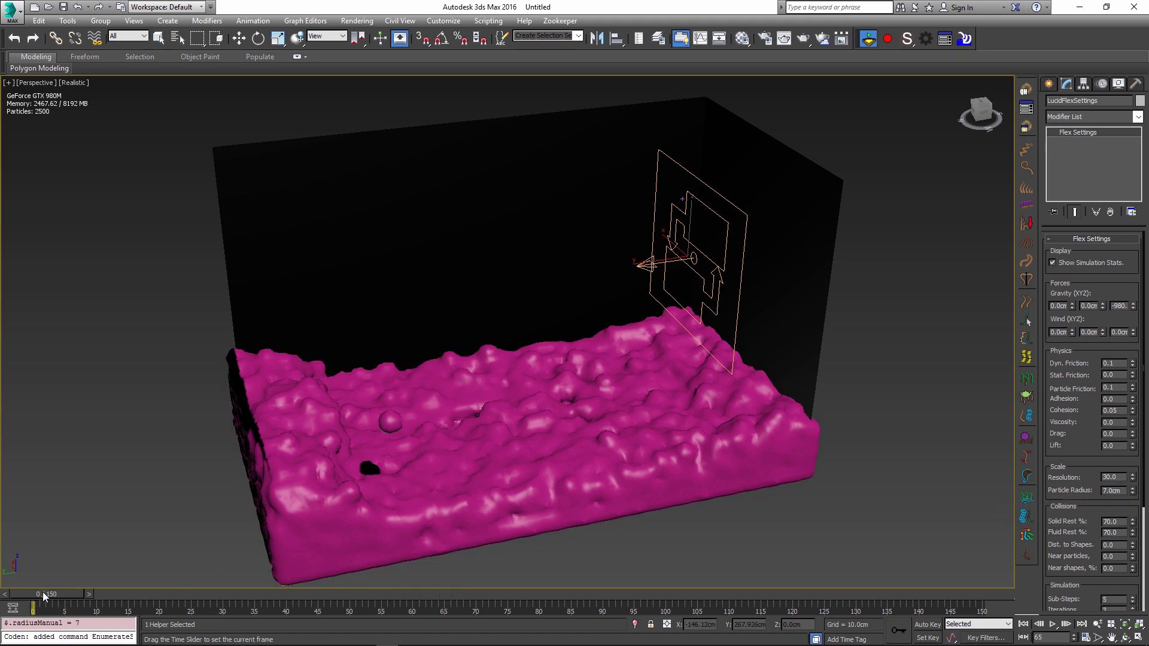
{"action": "left_click_drag", "start_coordinate": [45, 591], "coordinate": [708, 586]}
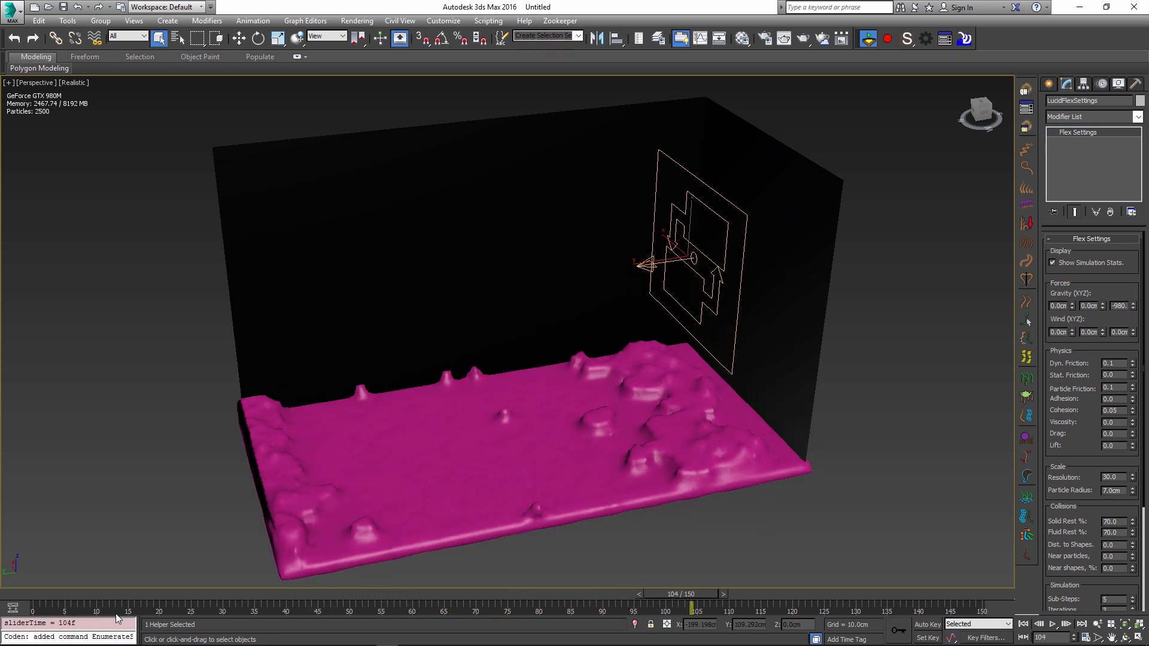
{"action": "left_click_drag", "start_coordinate": [110, 595], "coordinate": [426, 605]}
Reset 3ds Max to a new empty scene.
{"action": "left_click", "coordinate": [11, 11]}
{"action": "left_click", "coordinate": [18, 70]}
{"action": "left_click", "coordinate": [562, 350]}
{"action": "left_click", "coordinate": [541, 347]}
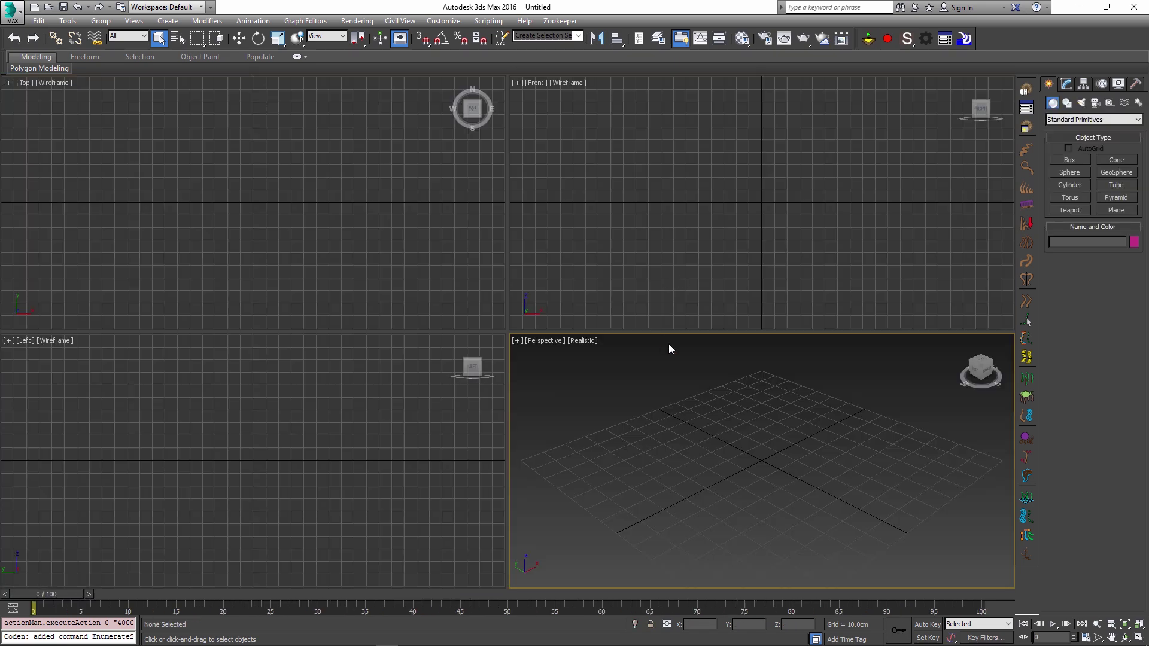
Create a plane about 116 by 160 cm with a sphere of about 18 cm radius above it, shown in a maximized, gridless perspective view.
{"action": "left_click", "coordinate": [1107, 210]}
{"action": "left_click_drag", "start_coordinate": [777, 376], "coordinate": [610, 643]}
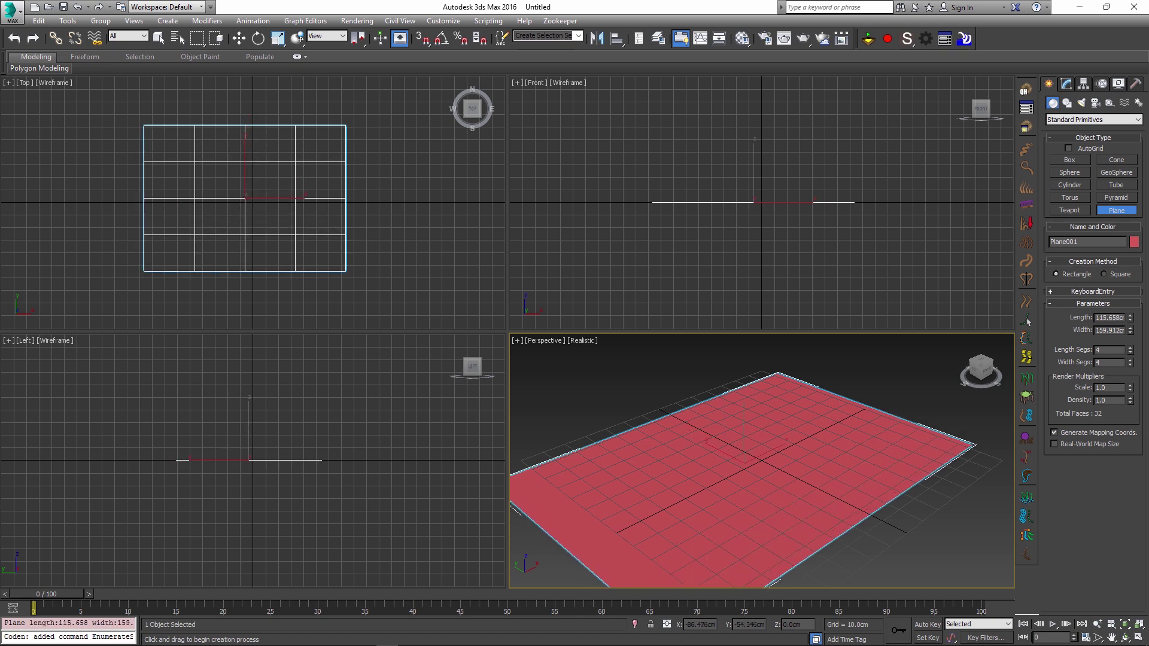
{"action": "left_click", "coordinate": [1070, 173]}
{"action": "left_click_drag", "start_coordinate": [758, 151], "coordinate": [765, 128]}
{"action": "middle_click_drag", "start_coordinate": [742, 393], "coordinate": [743, 402]}
{"action": "key", "text": "alt+w"}
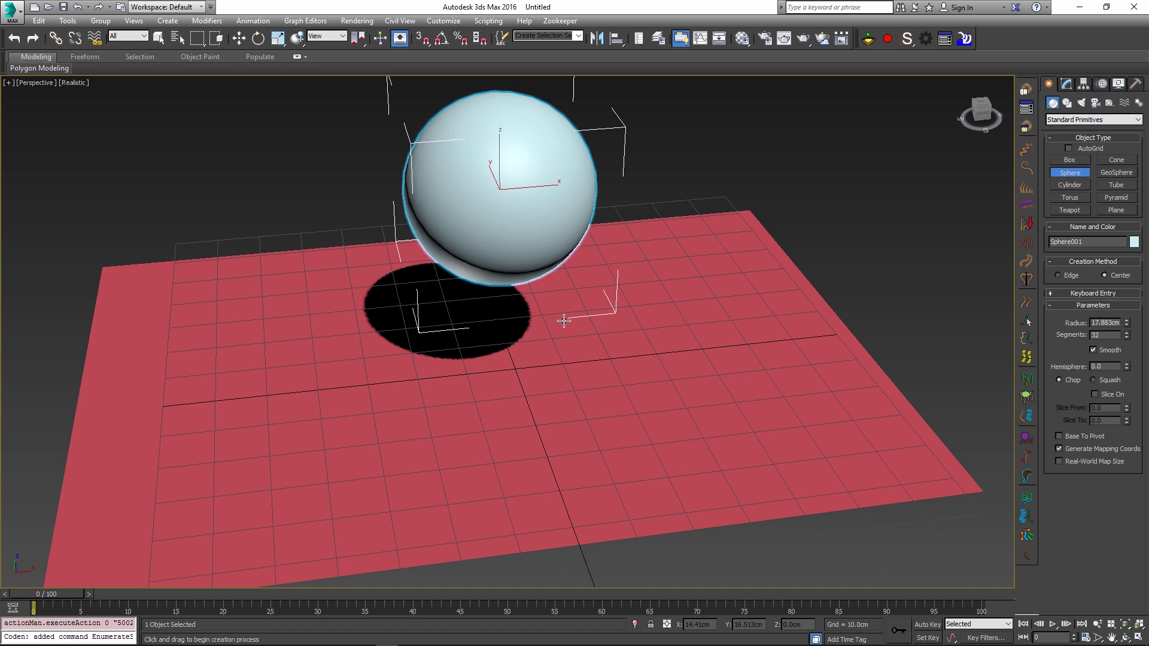
{"action": "key", "text": "g"}
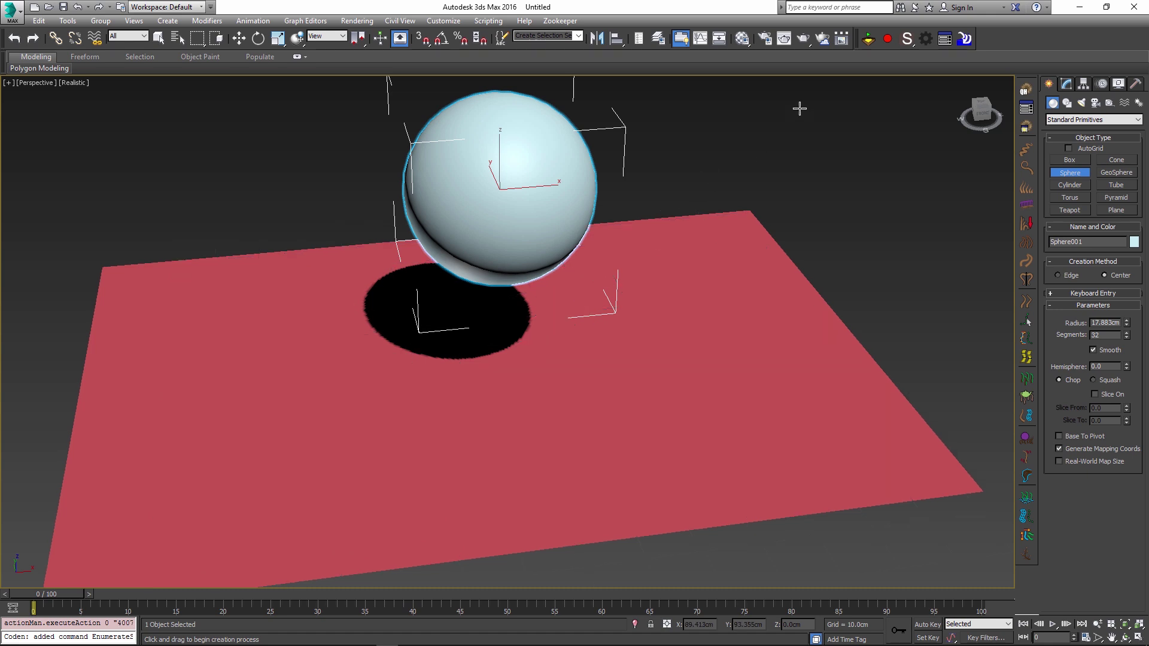
Add the sphere to the Lucid simulation as a fluid body and the plane as a collision body.
{"action": "key", "text": "w"}
{"action": "left_click_drag", "start_coordinate": [913, 37], "coordinate": [911, 122]}
{"action": "left_click", "coordinate": [751, 283]}
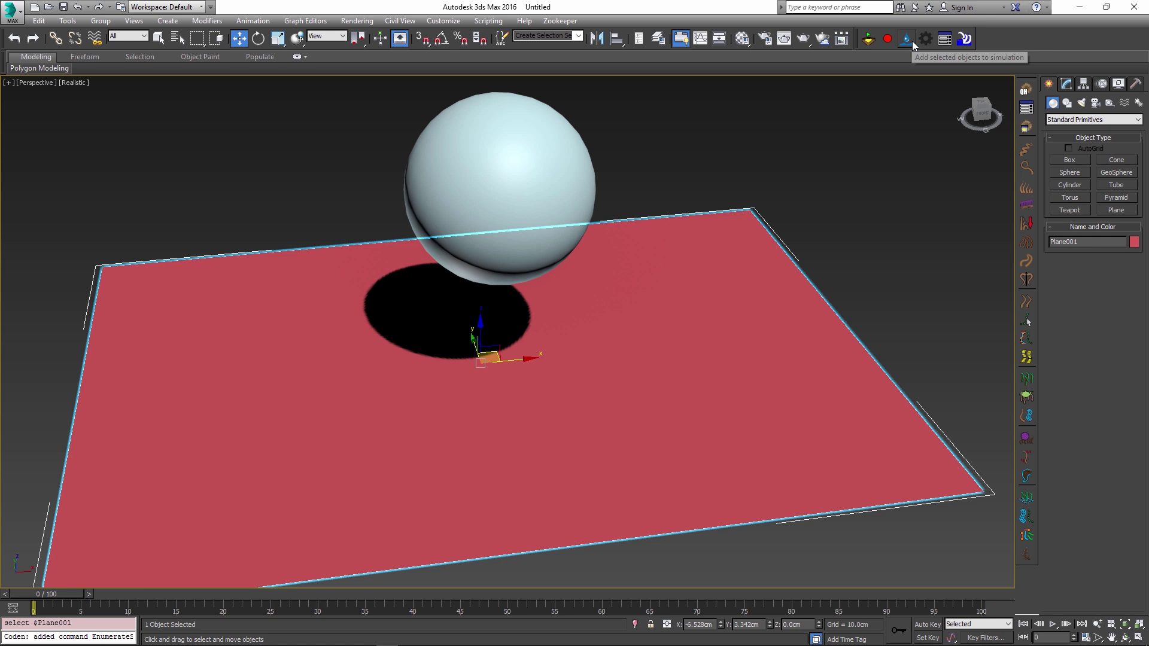
{"action": "left_click_drag", "start_coordinate": [912, 42], "coordinate": [899, 206]}
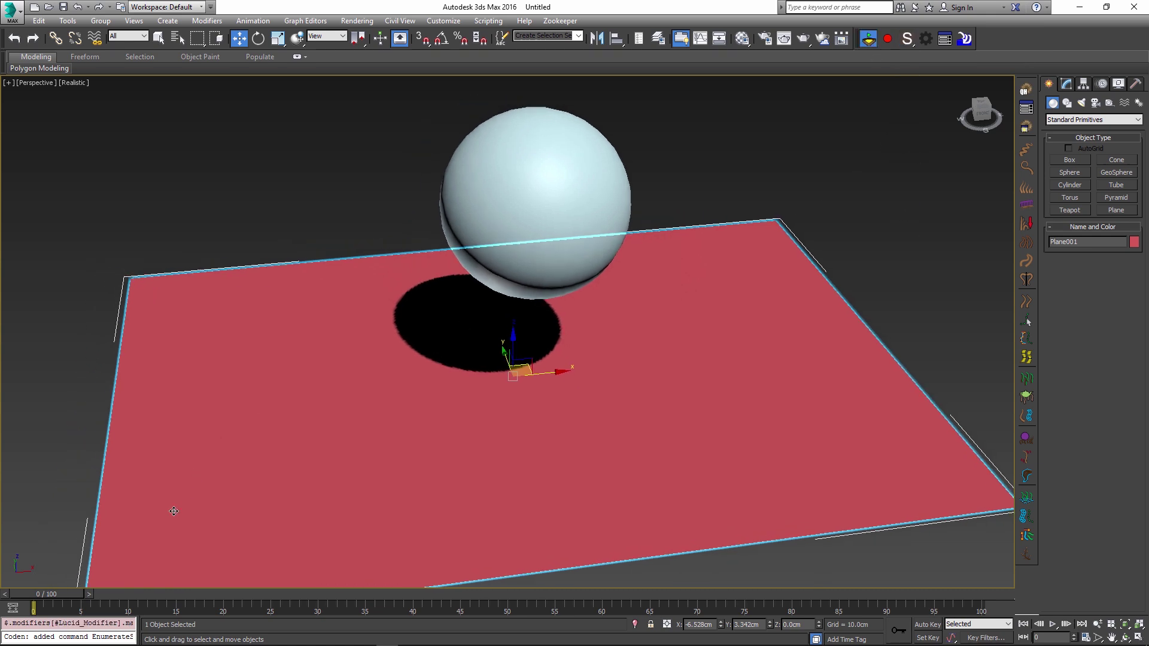
Stop the Lucid simulation and examine the Flex settings for forces, physics, scale, collisions and simulation.
{"action": "left_click", "coordinate": [869, 39]}
{"action": "left_click", "coordinate": [926, 39]}
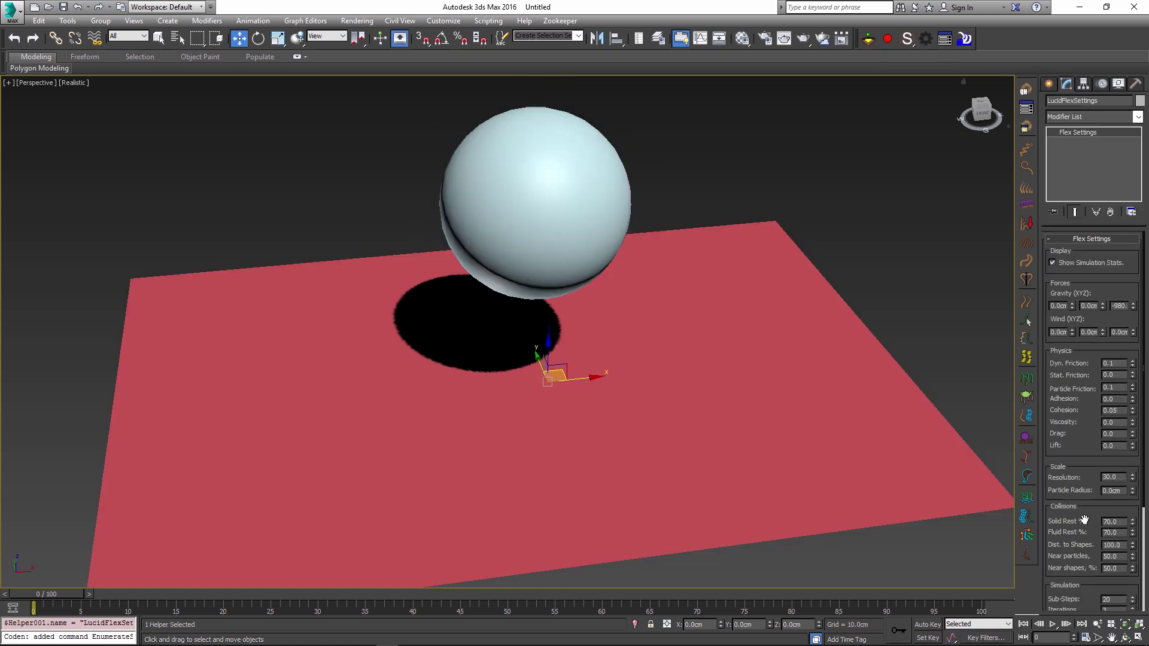
{"action": "scroll", "coordinate": [1066, 499], "scroll_direction": "down", "scroll_amount": 3}
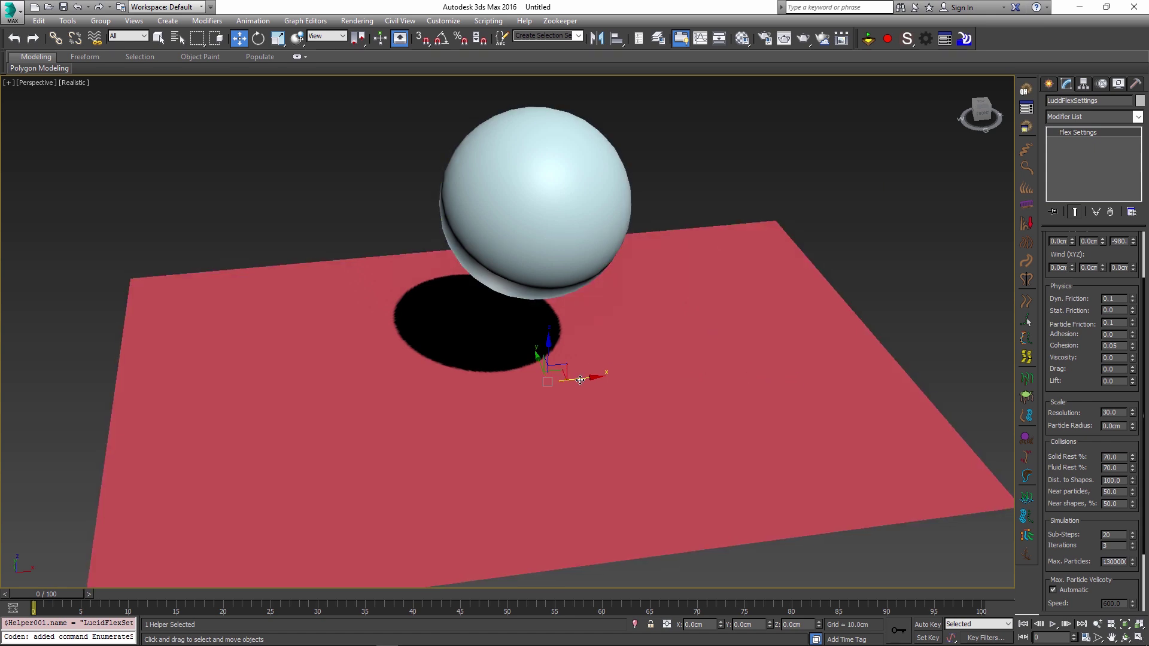
{"action": "left_click_drag", "start_coordinate": [580, 380], "coordinate": [600, 380]}
{"action": "key", "text": "ctrl+z"}
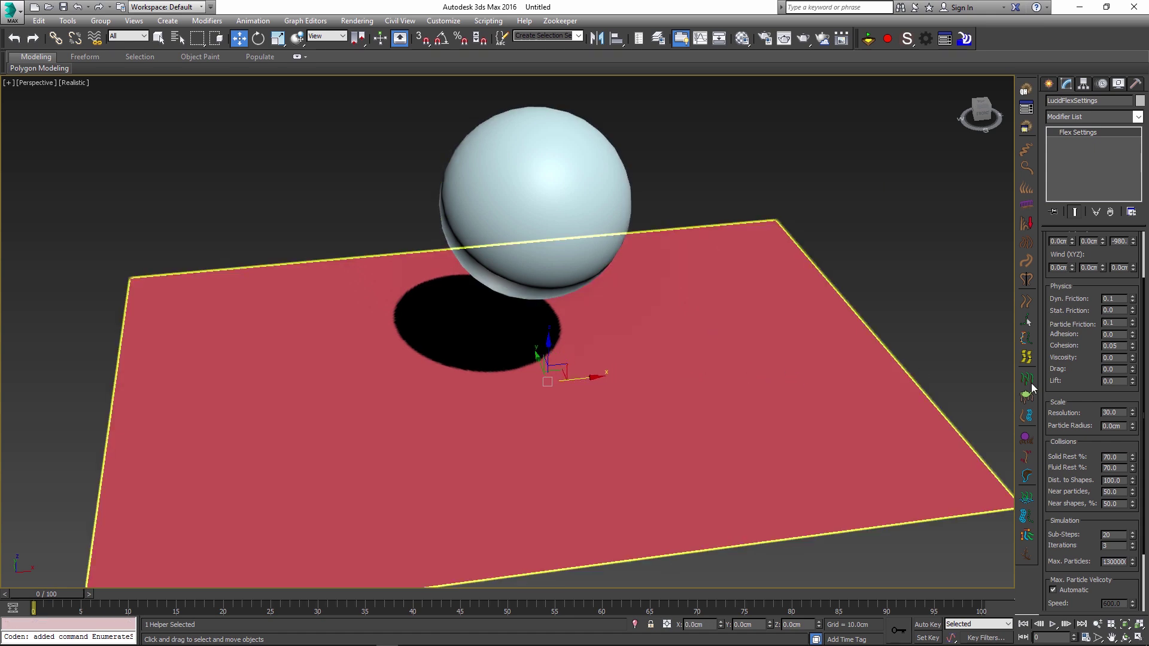
Restart the Lucid simulation and advance it from frame 0 to frame 29.
{"action": "left_click", "coordinate": [862, 39]}
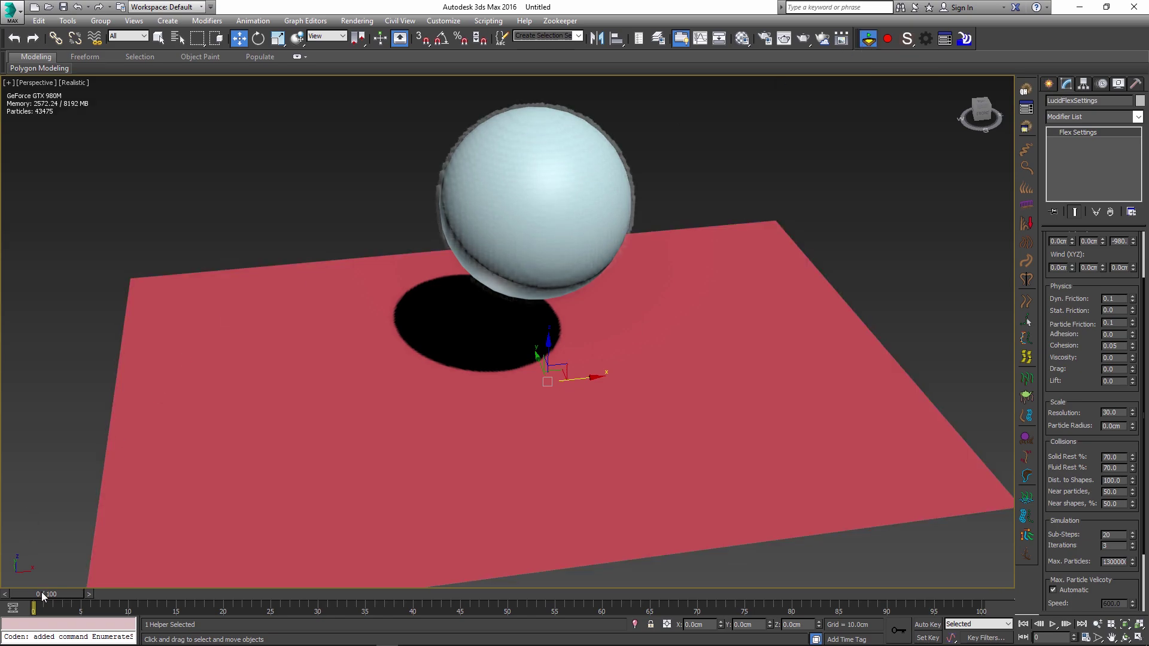
{"action": "left_click_drag", "start_coordinate": [41, 591], "coordinate": [309, 609]}
{"action": "key", "text": "w"}
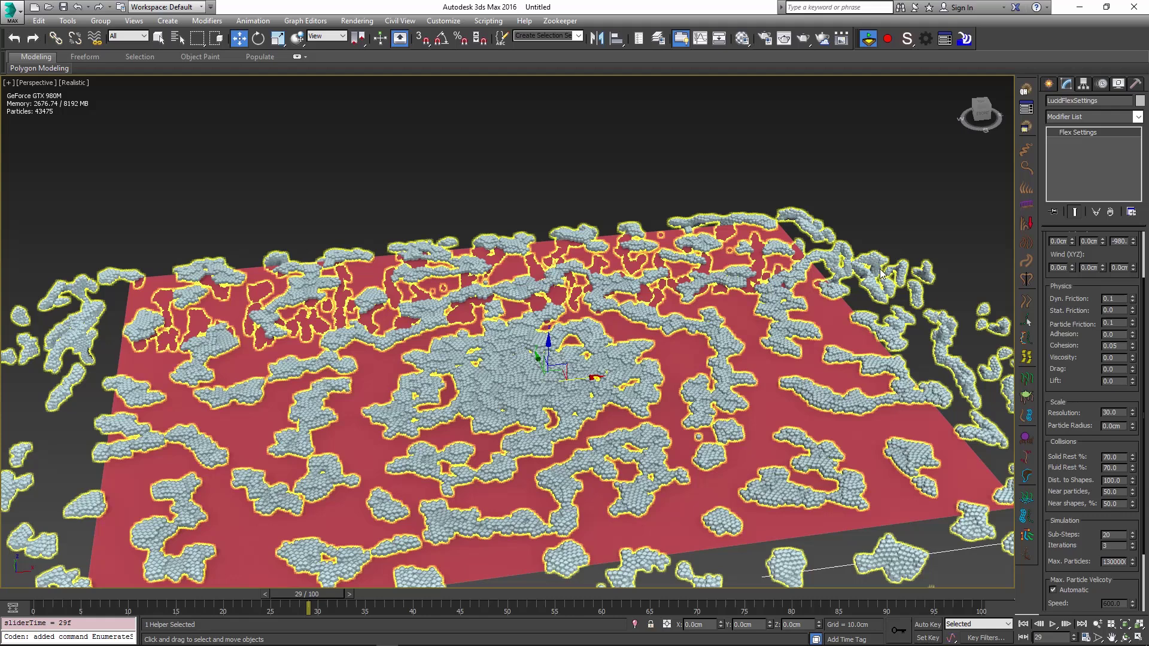
Display the sphere's fluid as a mesh by turning off its particle display in the Lucid Modifier.
{"action": "left_click", "coordinate": [880, 269]}
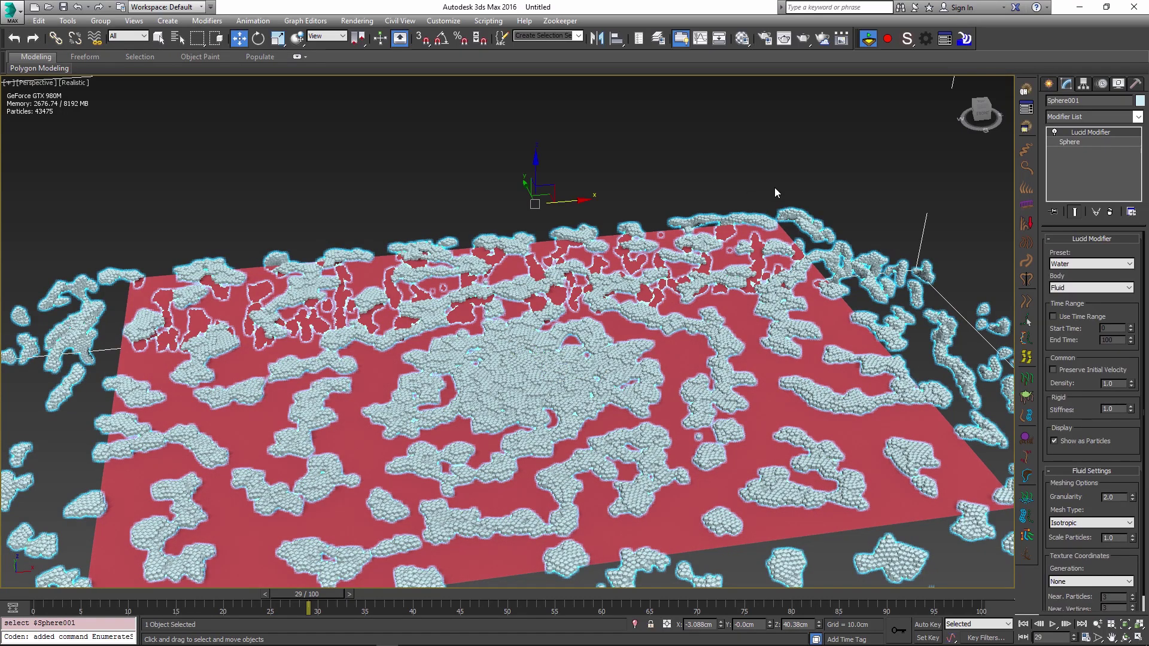
{"action": "left_click", "coordinate": [1082, 445]}
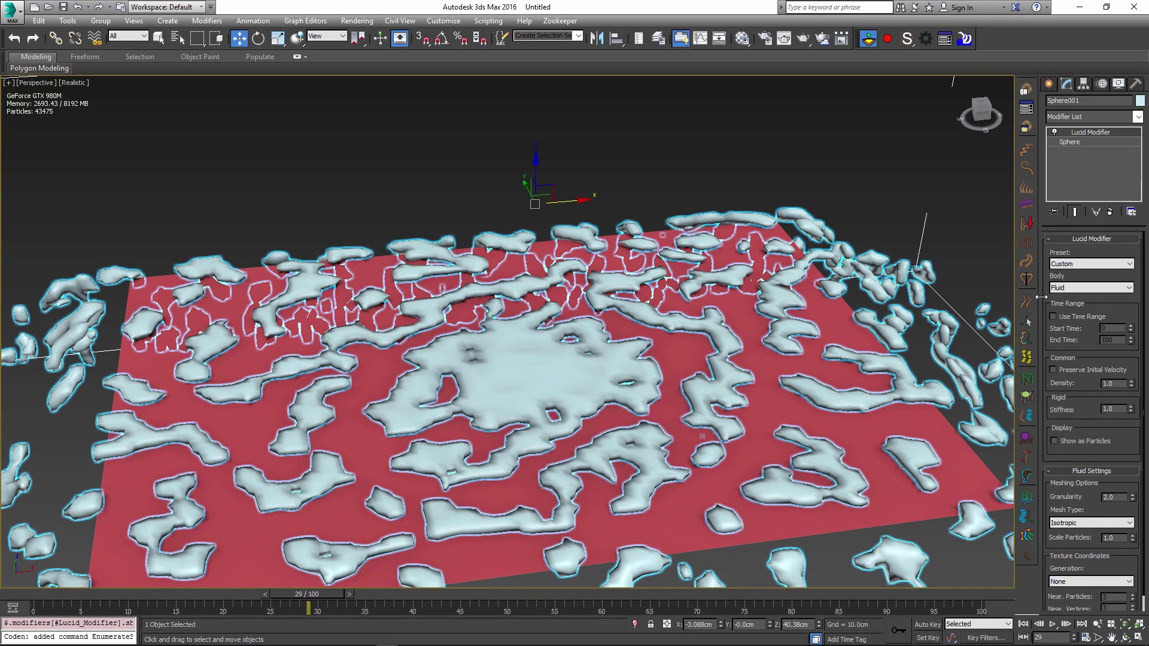
{"action": "left_click", "coordinate": [1097, 442]}
{"action": "left_click", "coordinate": [1095, 442]}
{"action": "left_click", "coordinate": [1095, 441]}
{"action": "left_click", "coordinate": [1095, 442]}
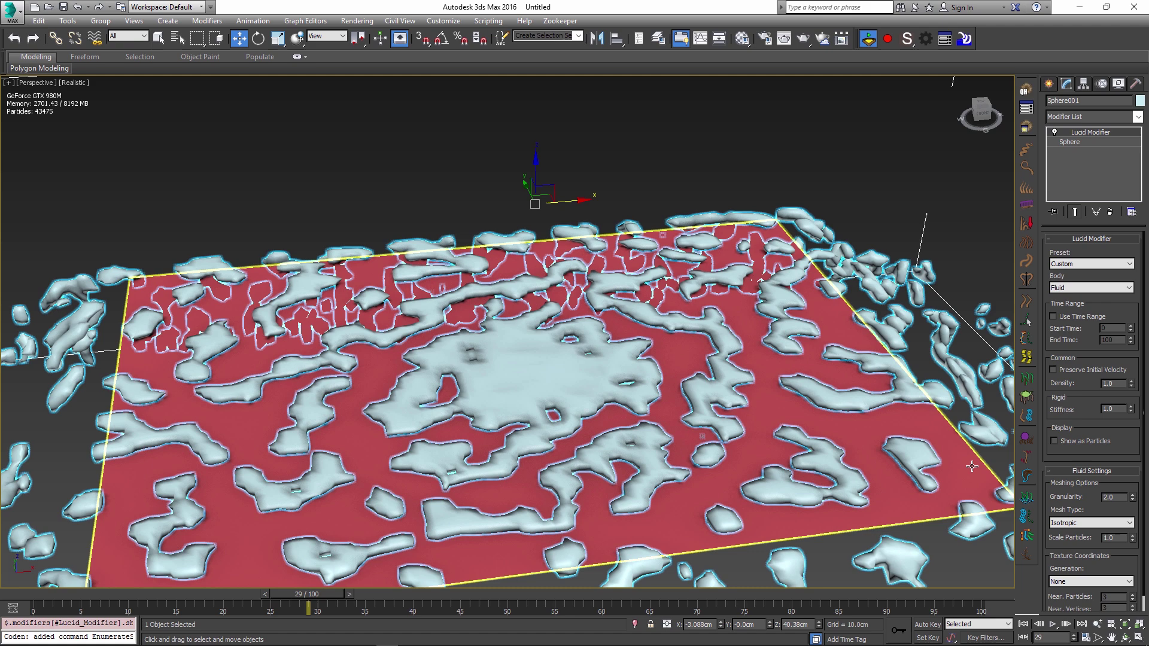
Try a meshing granularity of 4 on the fluid and settle on a granularity of 1.
{"action": "double_click", "coordinate": [1112, 497]}
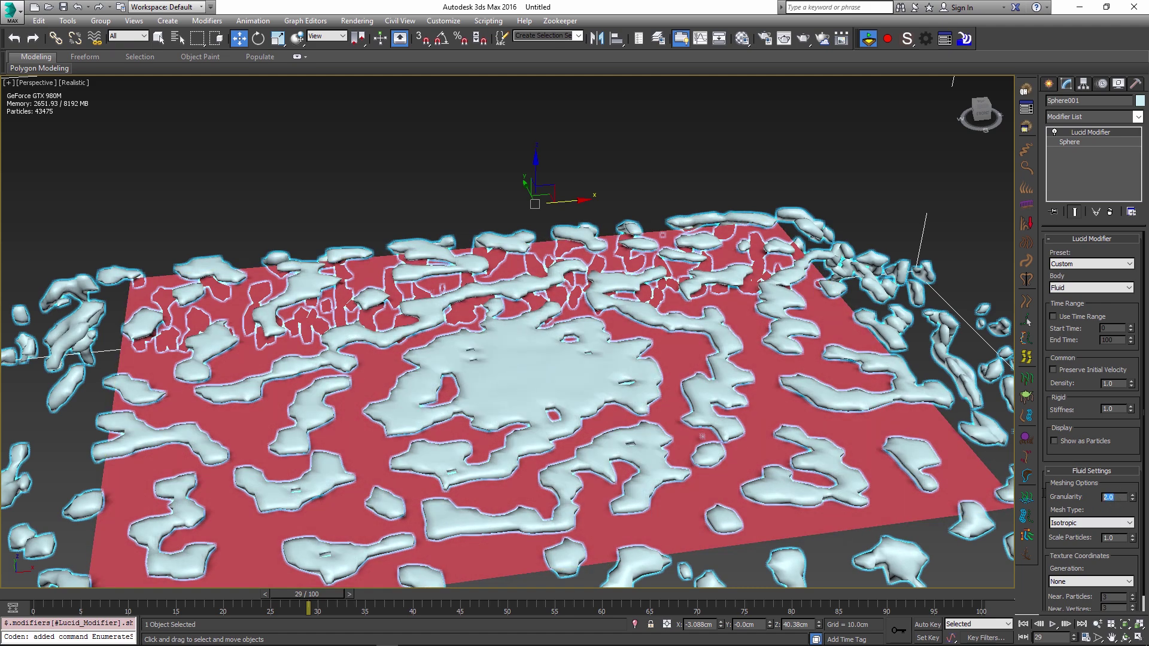
{"action": "type", "text": "4"}
{"action": "key", "text": "Return"}
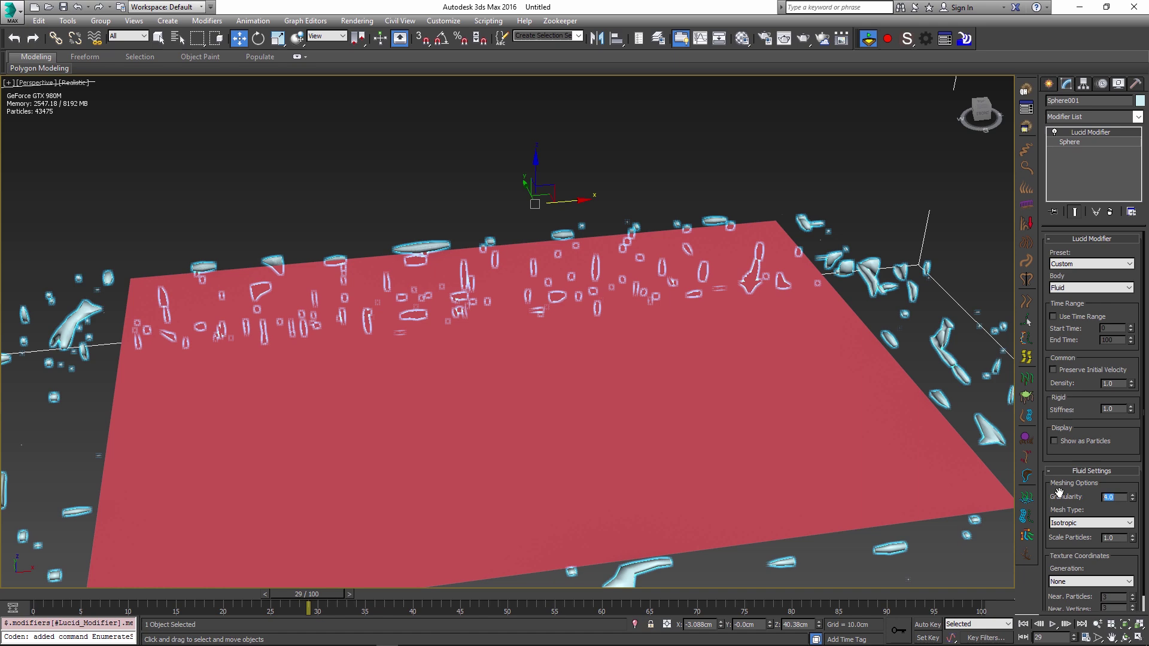
{"action": "type", "text": "1"}
{"action": "key", "text": "Return"}
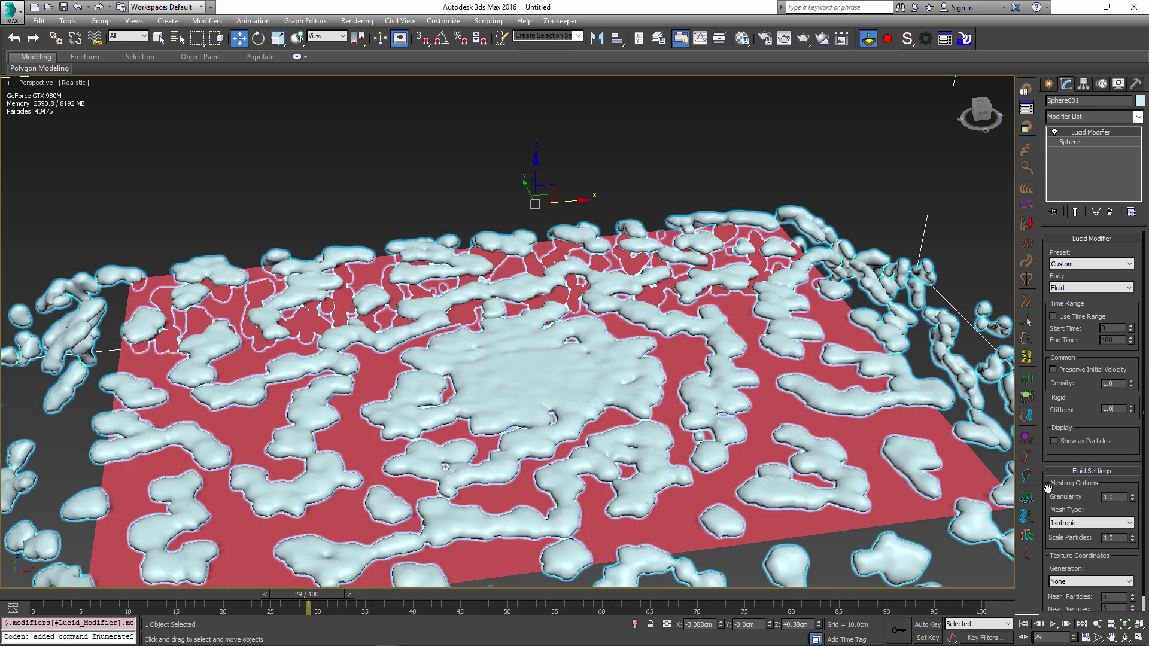
Set the fluid's mesh type to Anisotropic and move the timeline to frame 26.
{"action": "left_click_drag", "start_coordinate": [1069, 484], "coordinate": [1069, 467]}
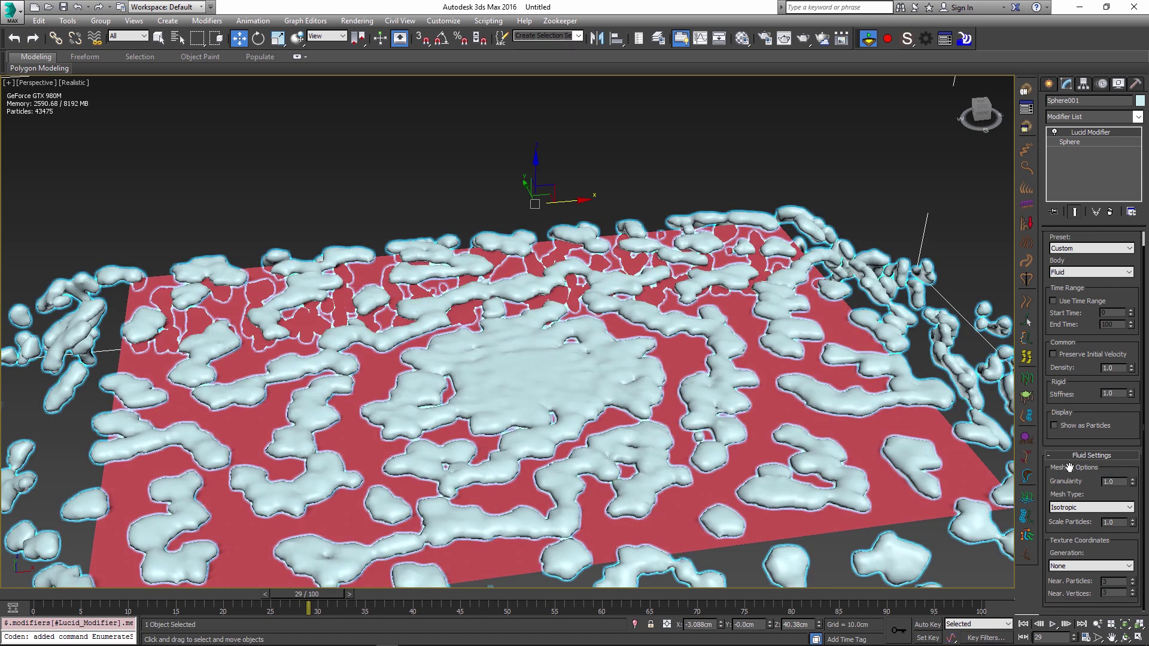
{"action": "left_click", "coordinate": [1075, 507]}
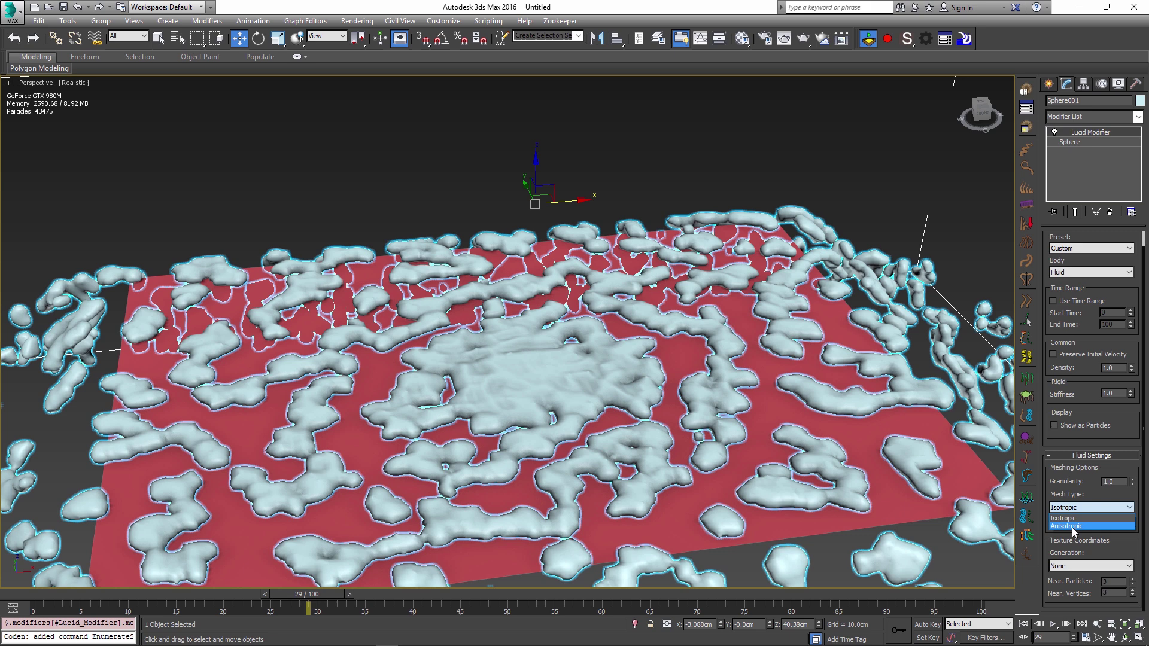
{"action": "left_click", "coordinate": [1072, 527]}
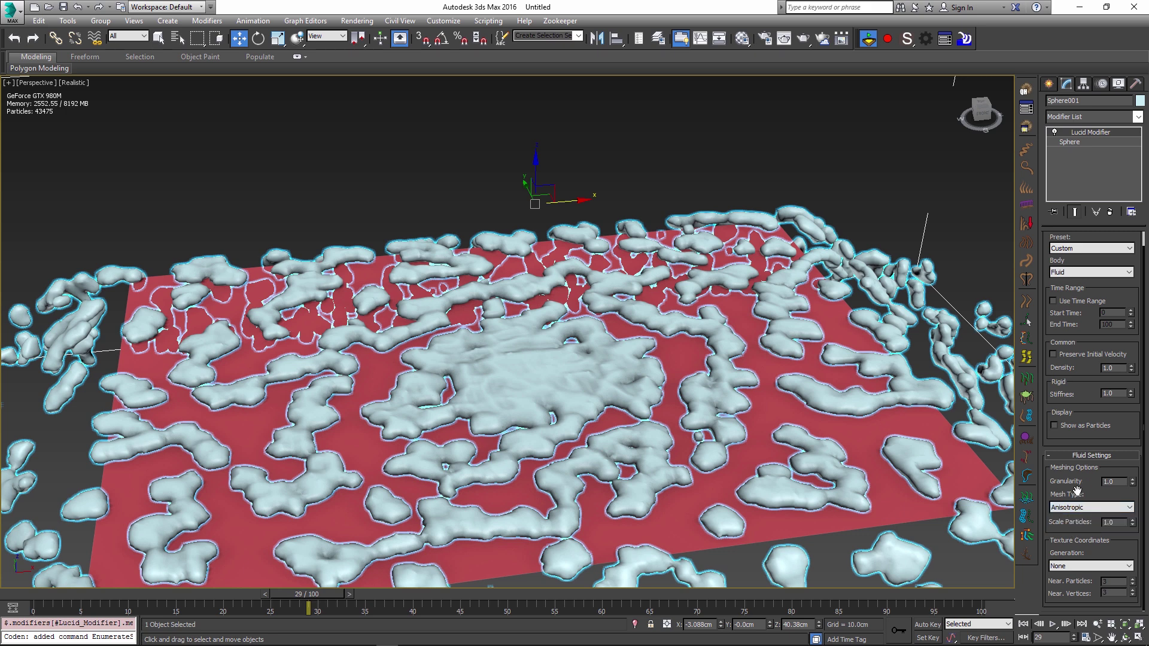
{"action": "left_click_drag", "start_coordinate": [311, 601], "coordinate": [280, 607]}
{"action": "key", "text": "w"}
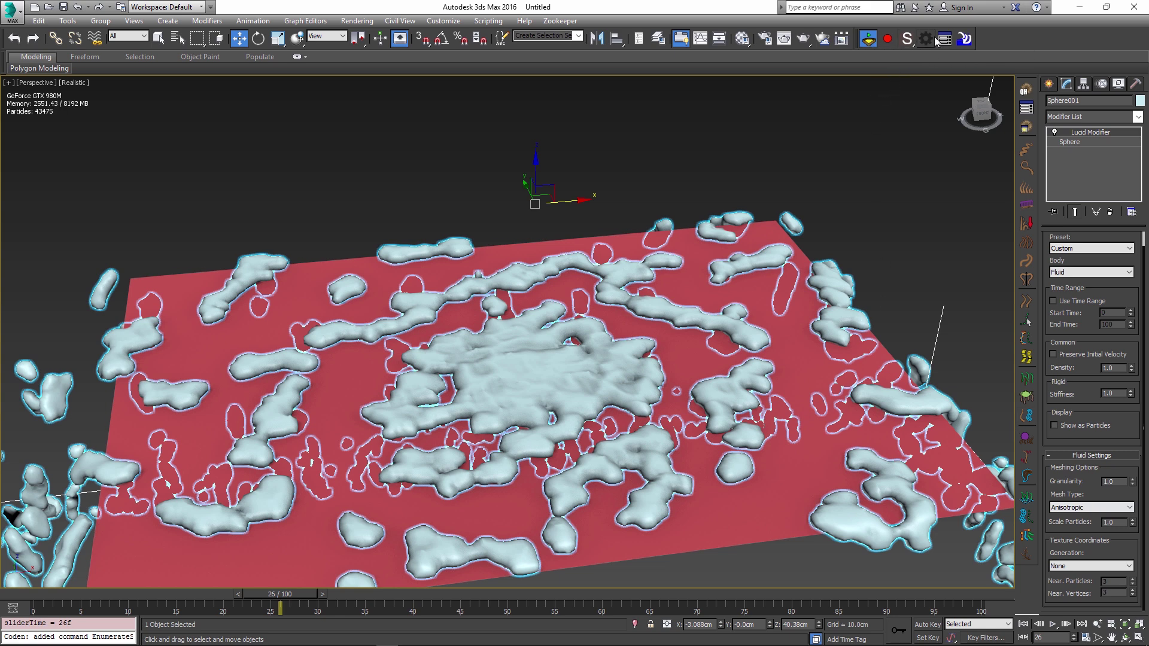
Stop the simulation and set the anisotropy scale to 60 in the Flex meshing settings.
{"action": "left_click", "coordinate": [867, 39]}
{"action": "scroll", "coordinate": [1062, 345], "scroll_direction": "down", "scroll_amount": 3}
{"action": "double_click", "coordinate": [1113, 554]}
{"action": "type", "text": "60"}
{"action": "key", "text": "Return"}
{"action": "left_click", "coordinate": [1110, 591]}
{"action": "key", "text": "Return"}
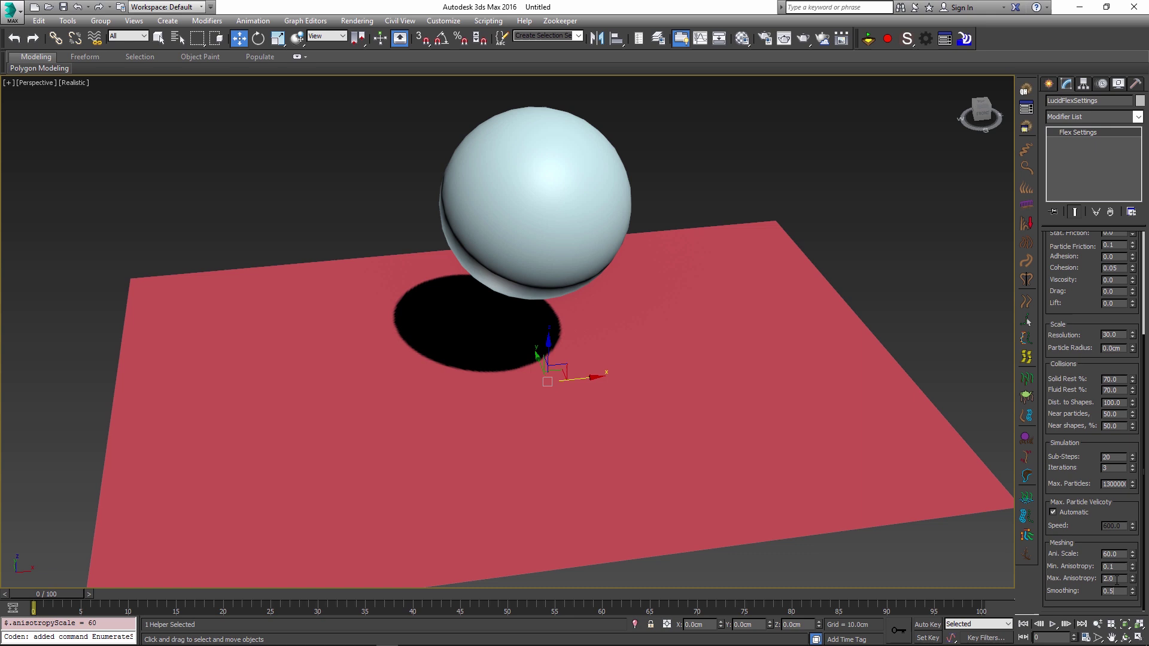
Select the fluid sphere and run the simulation to frame 24.
{"action": "left_click", "coordinate": [617, 191]}
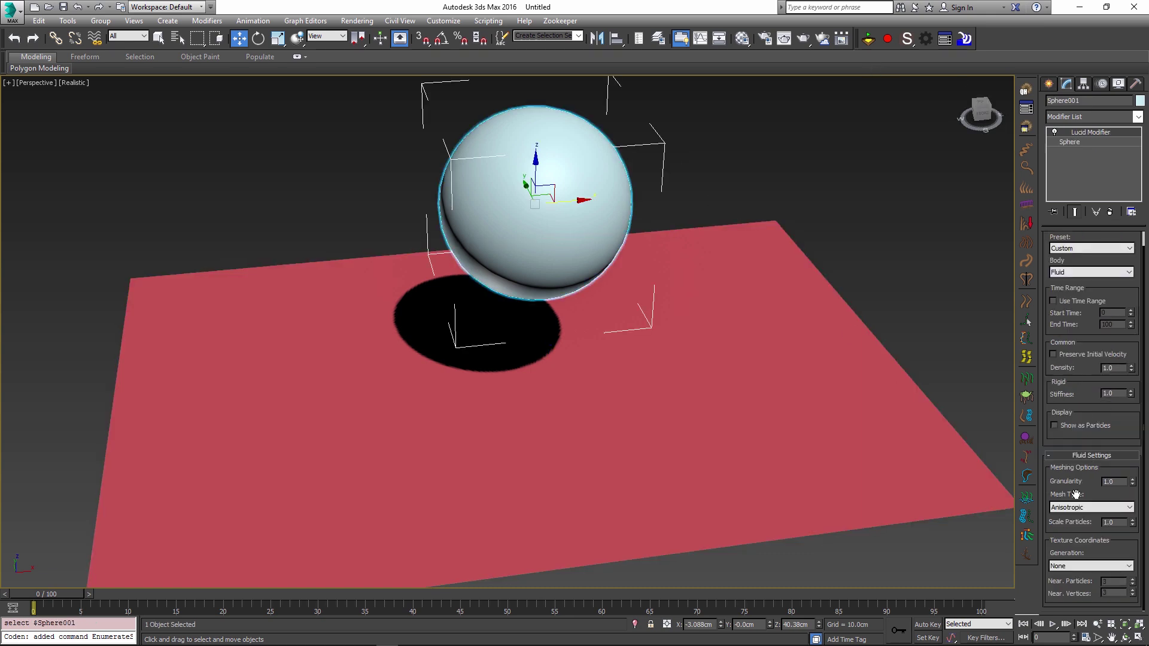
{"action": "left_click_drag", "start_coordinate": [53, 595], "coordinate": [261, 609]}
{"action": "key", "text": "w"}
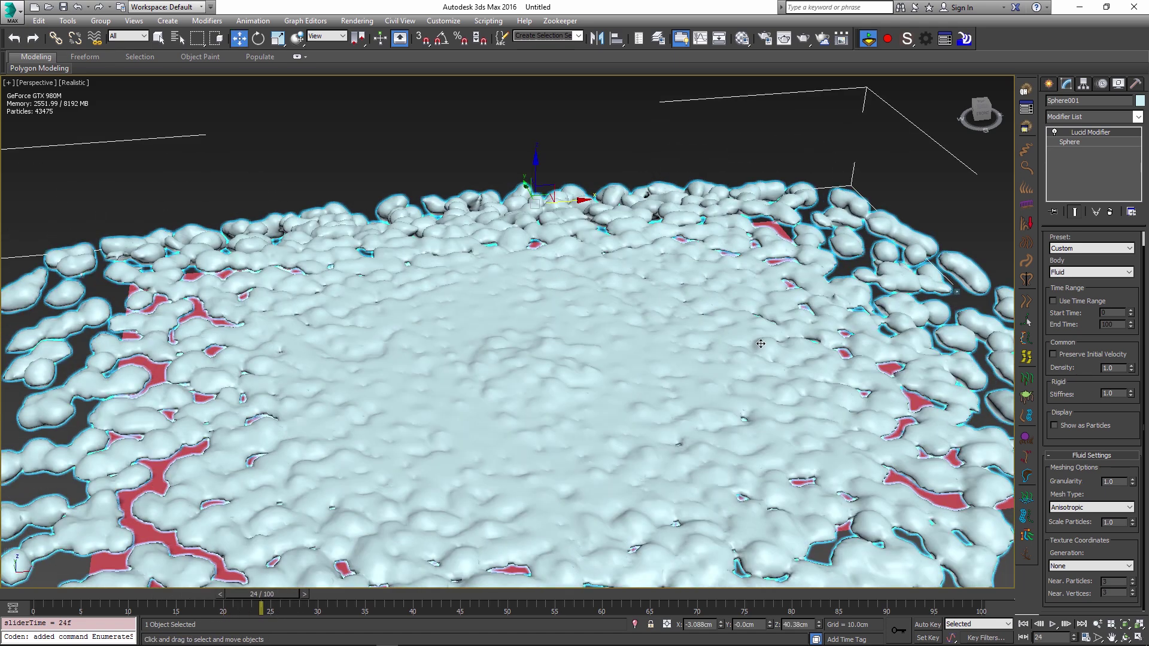
Set the fluid's meshing particle scale to 0.5 and advance the simulation to frame 28.
{"action": "double_click", "coordinate": [1121, 525]}
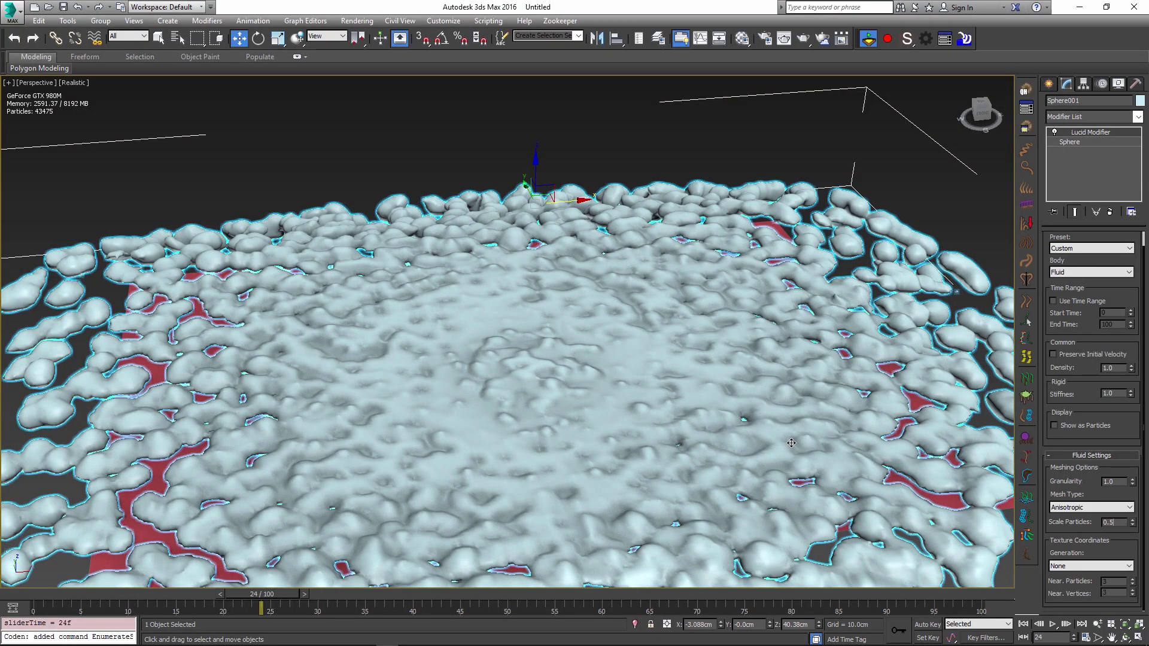
{"action": "left_click", "coordinate": [1119, 480]}
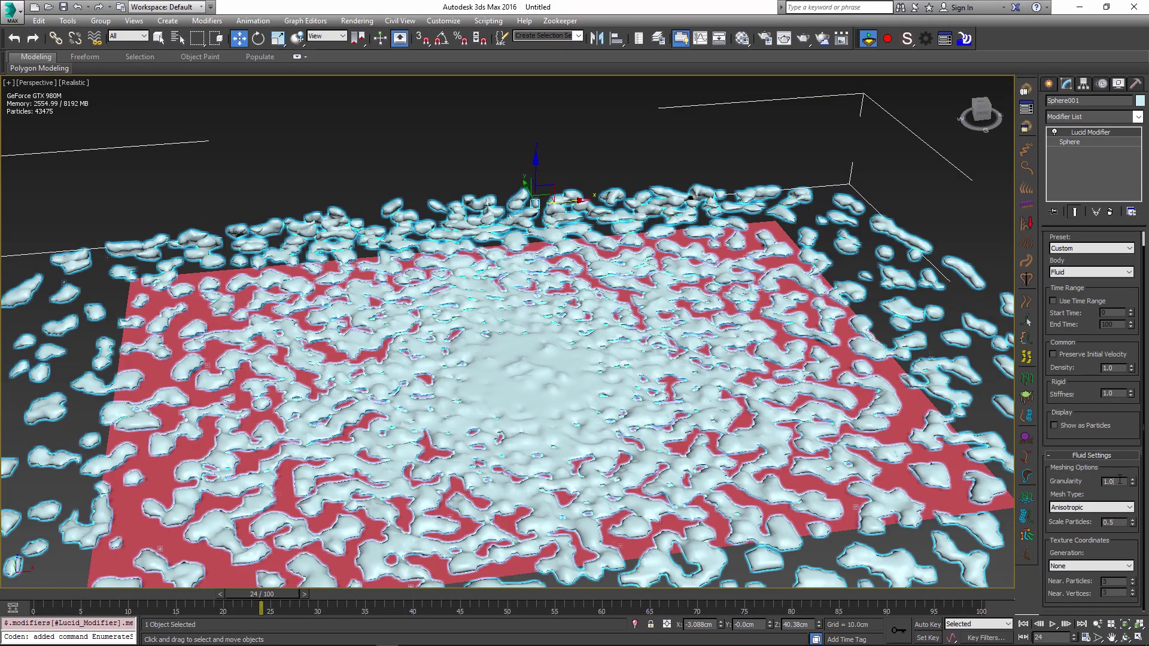
{"action": "left_click_drag", "start_coordinate": [260, 594], "coordinate": [413, 594]}
{"action": "left_click_drag", "start_coordinate": [221, 601], "coordinate": [300, 595]}
{"action": "key", "text": "w"}
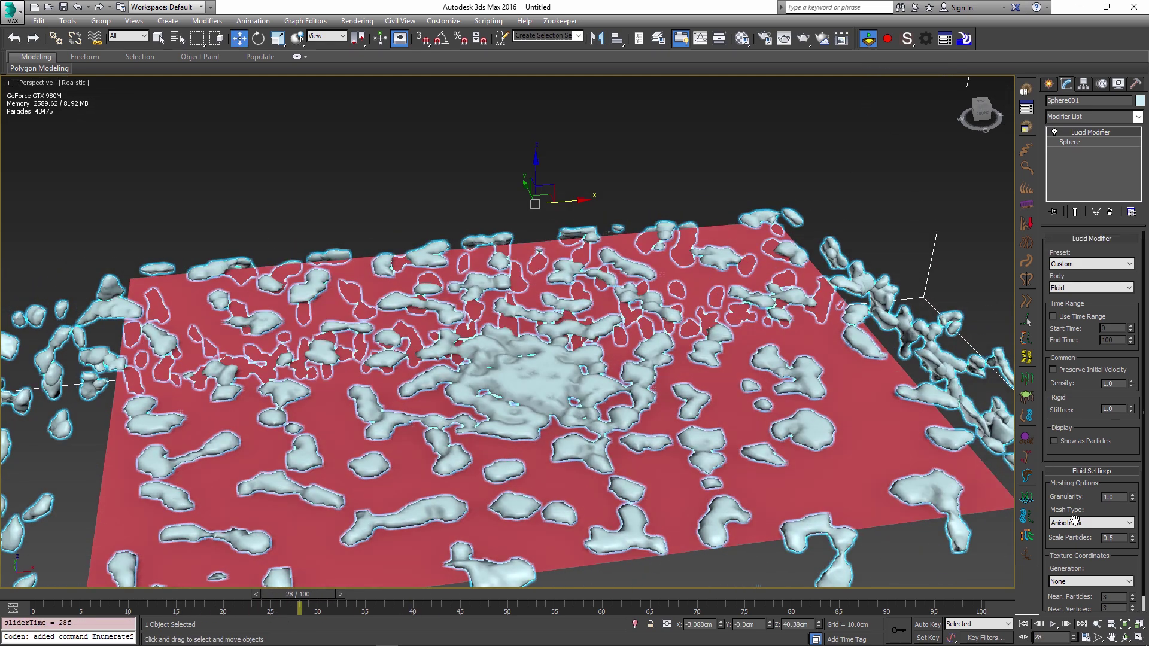
Switch the fluid's mesh type to Isotropic for comparison and return it to Anisotropic.
{"action": "left_click", "coordinate": [1072, 507]}
{"action": "left_click", "coordinate": [1071, 518]}
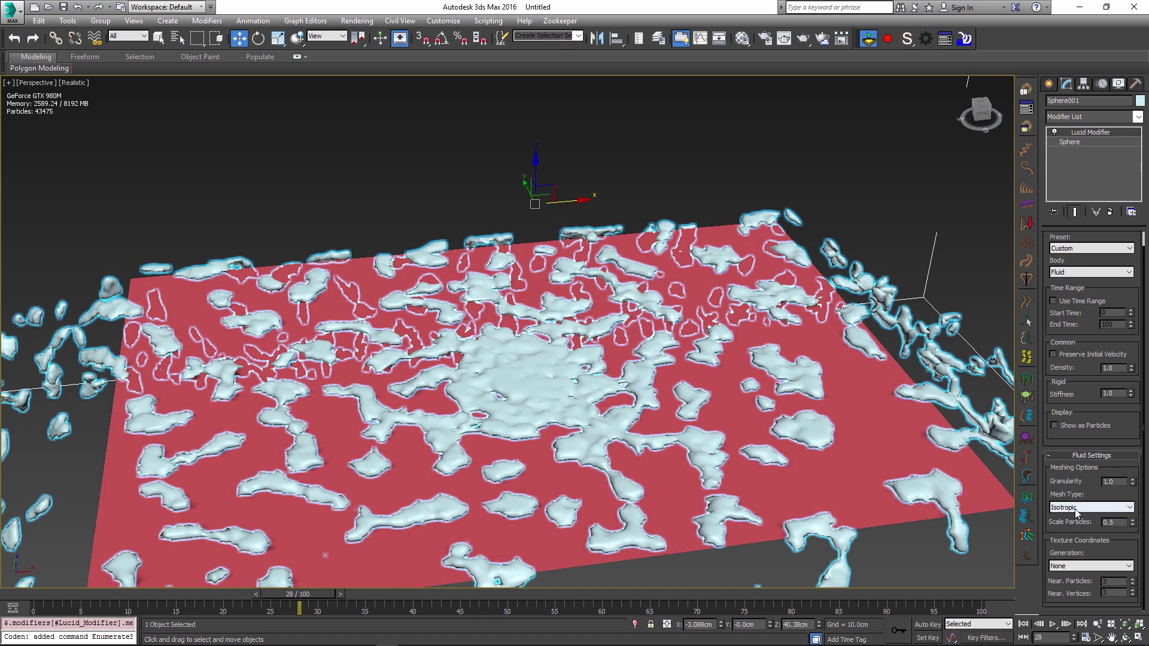
{"action": "left_click", "coordinate": [1071, 508]}
{"action": "left_click", "coordinate": [1062, 526]}
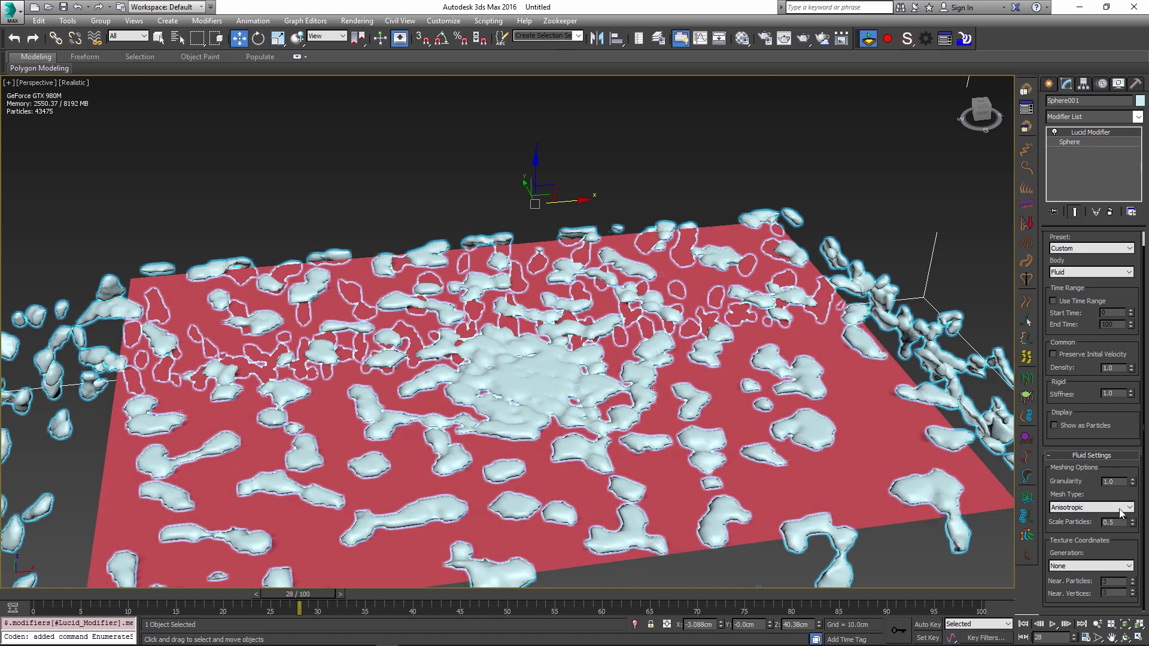
Set the fluid's meshing particle scale to 1 and advance the simulation to frame 42.
{"action": "type", "text": "1"}
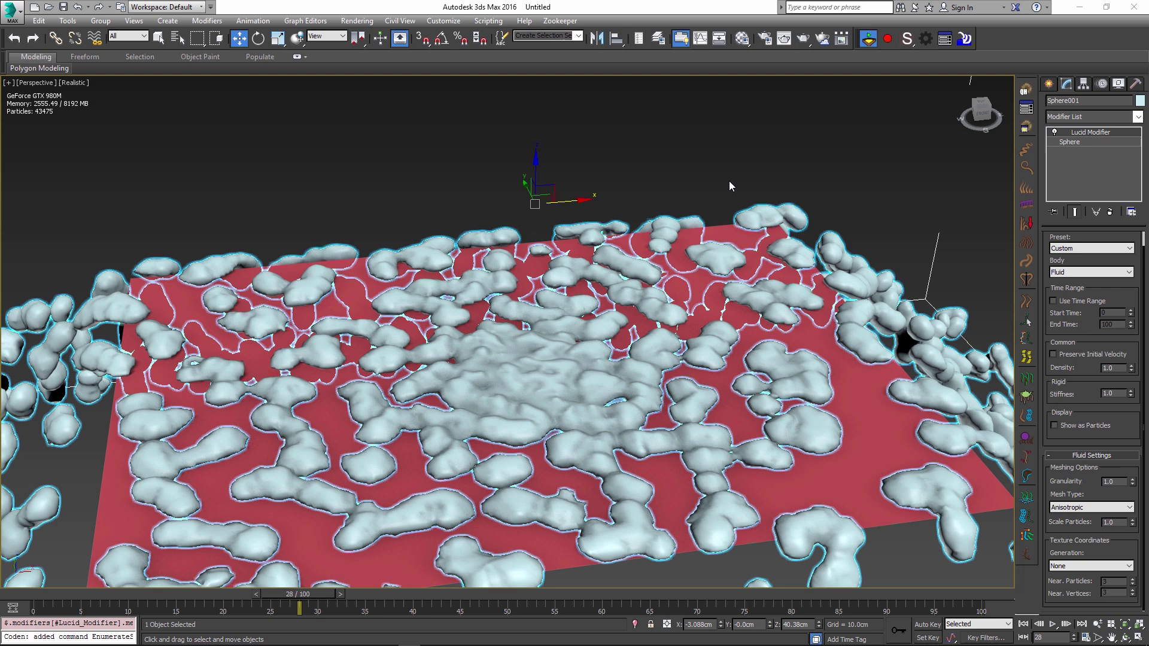
{"action": "left_click_drag", "start_coordinate": [328, 595], "coordinate": [450, 600]}
{"action": "key", "text": "w"}
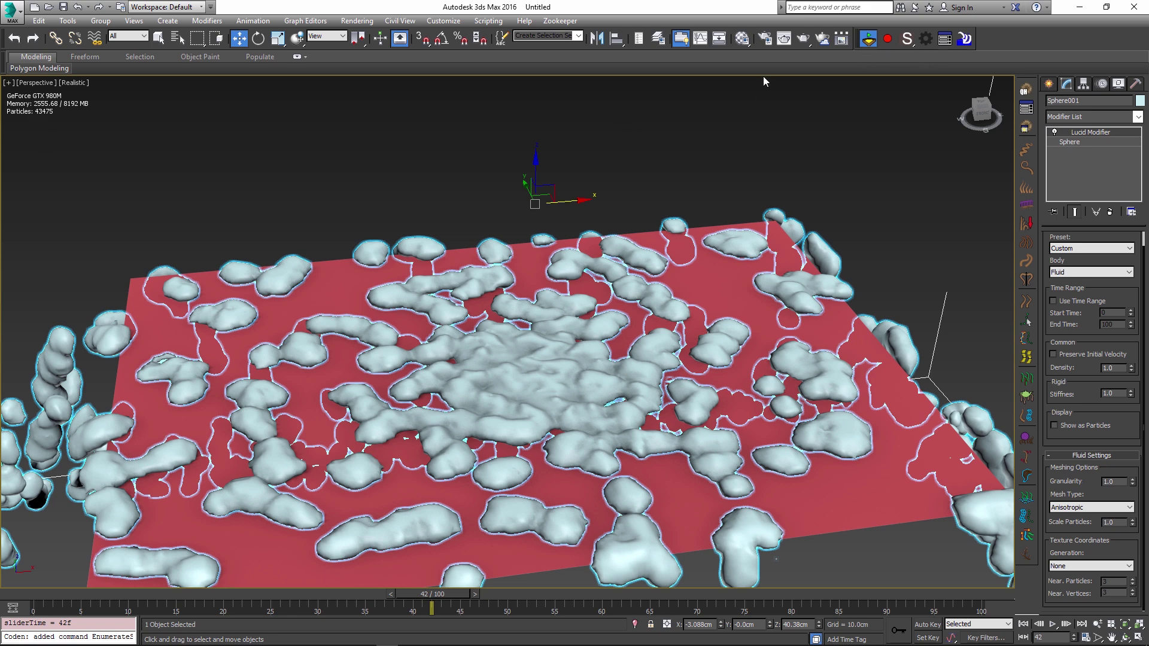
Stop the simulation, set the Flex resolution to 50 and rerun it from frame 0 to frame 37.
{"action": "left_click", "coordinate": [866, 41]}
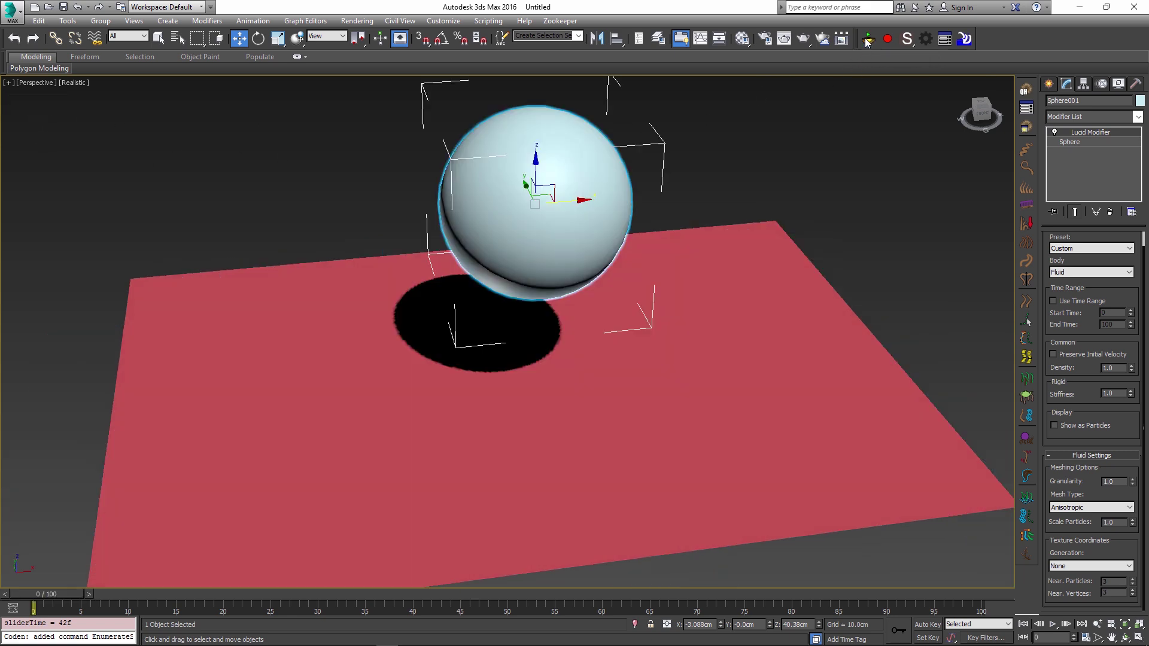
{"action": "left_click", "coordinate": [925, 39]}
{"action": "scroll", "coordinate": [1111, 419], "scroll_direction": "down", "scroll_amount": 1}
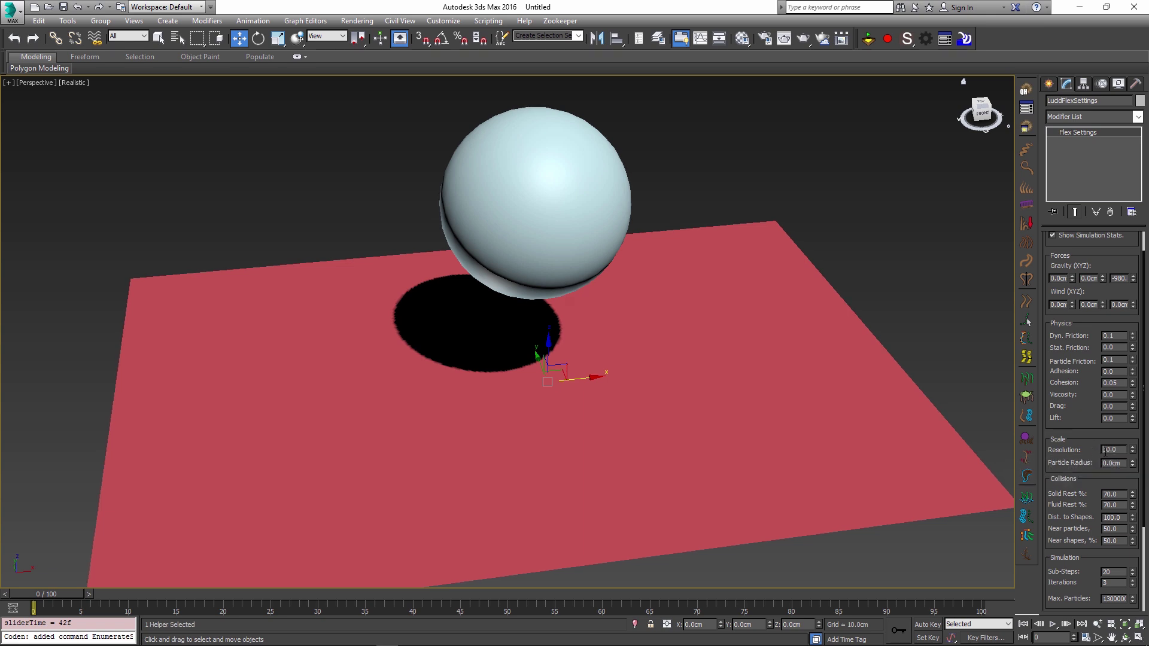
{"action": "double_click", "coordinate": [1111, 449]}
{"action": "type", "text": "50"}
{"action": "key", "text": "Return"}
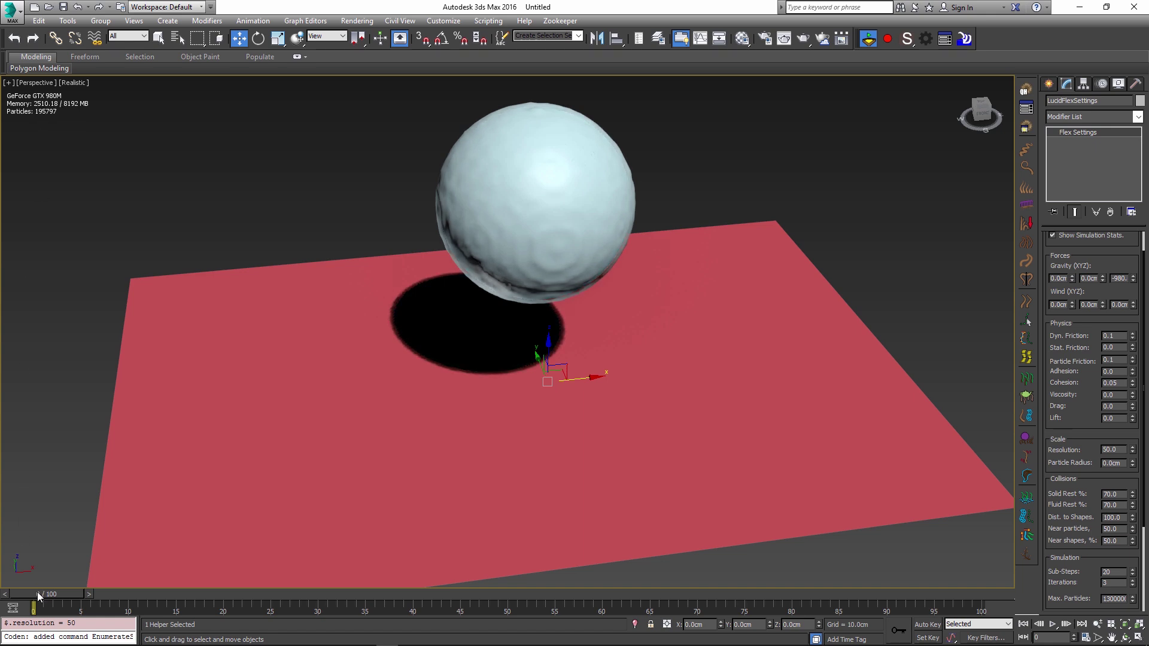
{"action": "left_click_drag", "start_coordinate": [38, 591], "coordinate": [384, 600]}
{"action": "key", "text": "w"}
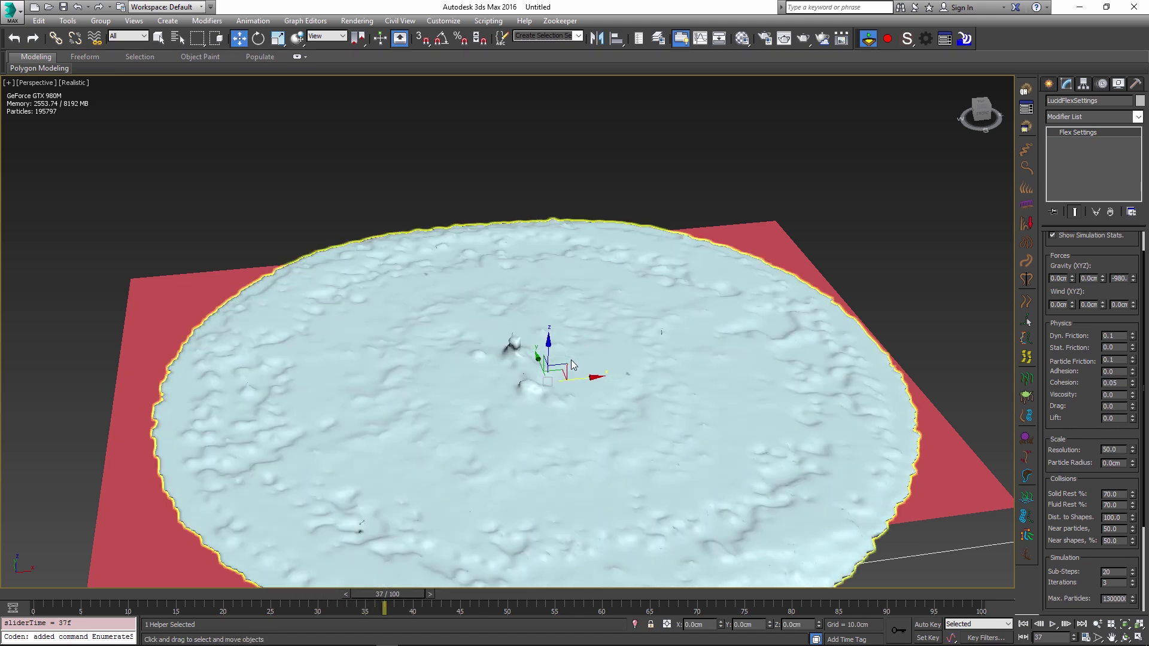
Display the sphere's fluid as particles and advance the simulation to frame 55.
{"action": "left_click", "coordinate": [571, 355]}
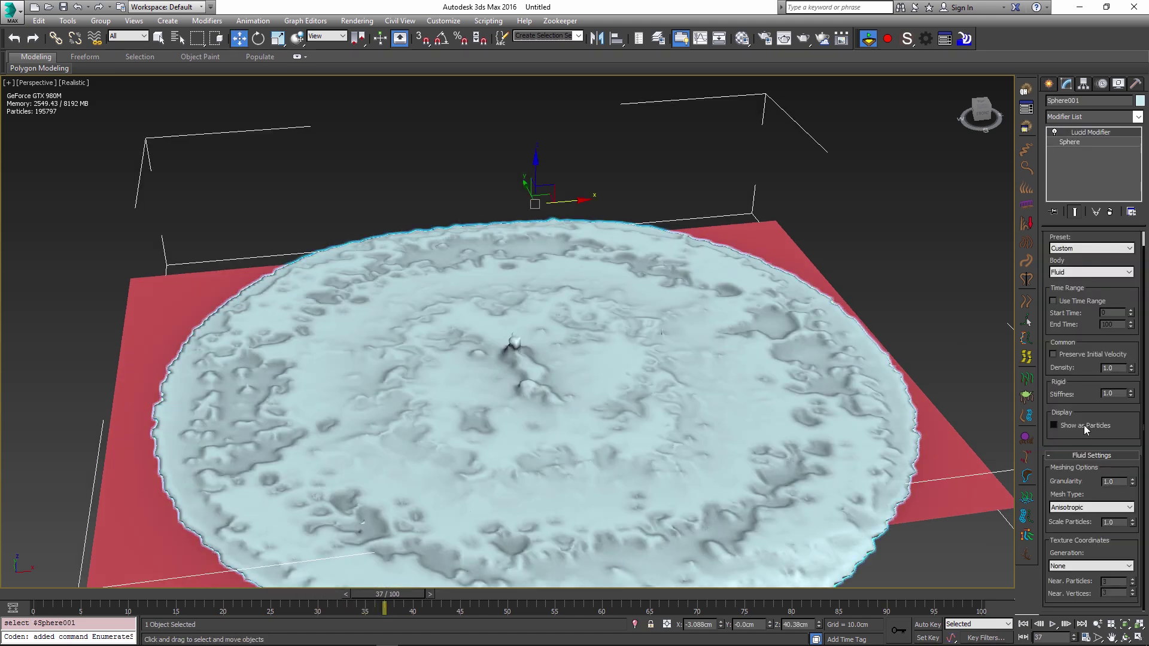
{"action": "left_click", "coordinate": [1083, 425]}
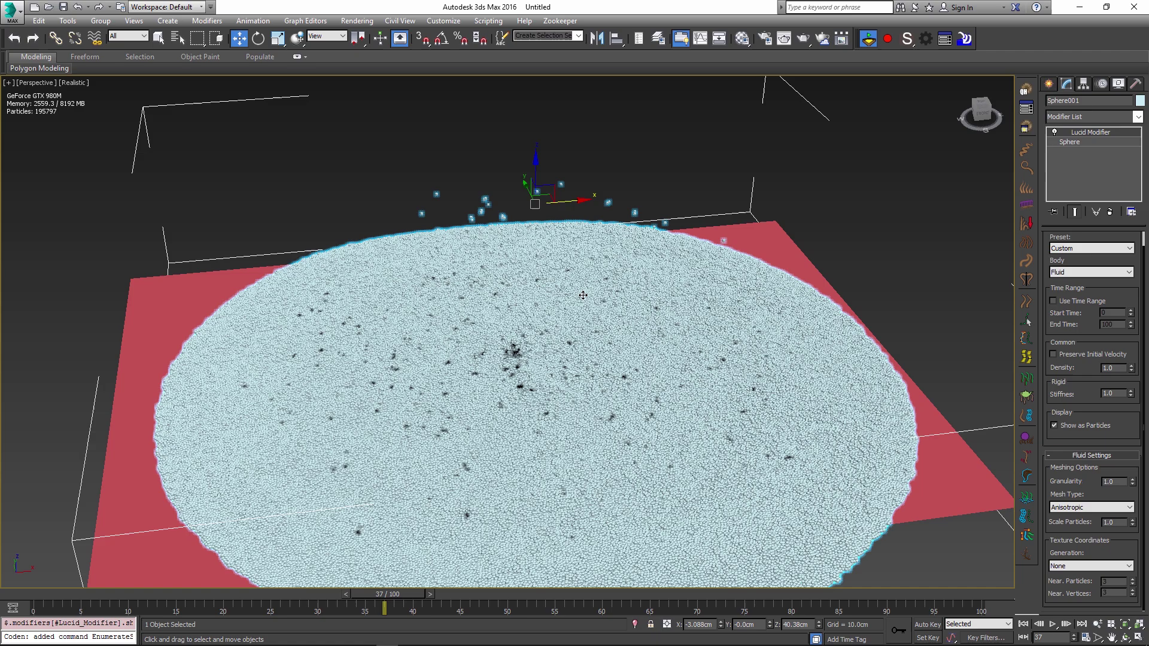
{"action": "left_click_drag", "start_coordinate": [393, 600], "coordinate": [555, 609]}
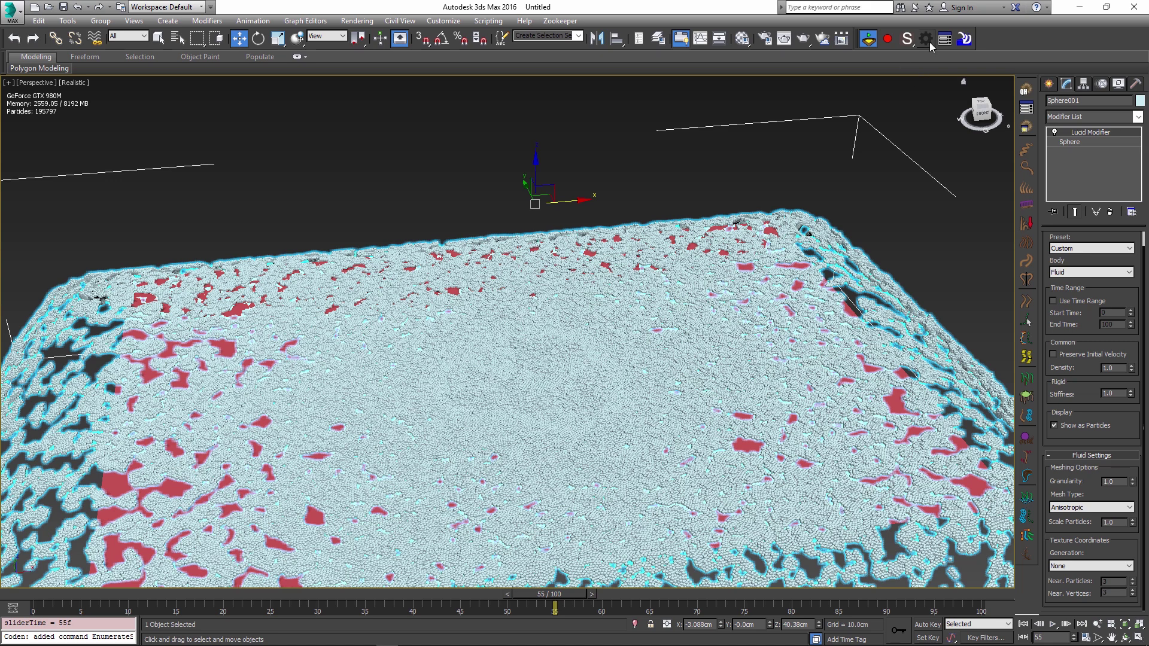
Open the Flex simulation settings and edit the maximum particles limit.
{"action": "left_click", "coordinate": [926, 40]}
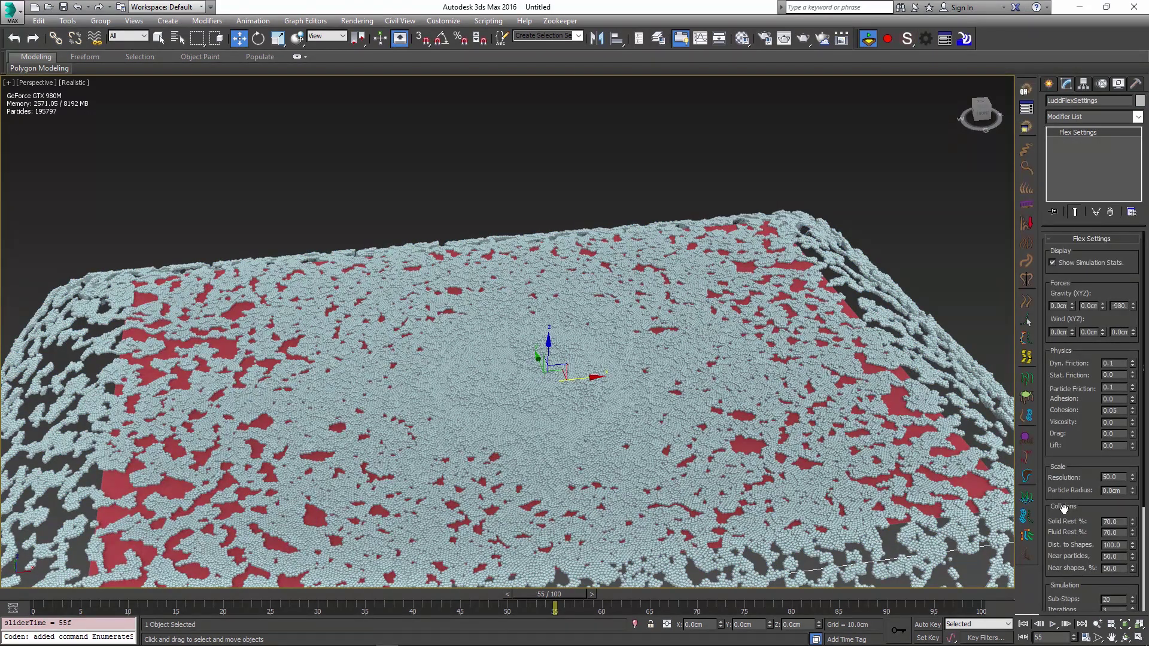
{"action": "left_click_drag", "start_coordinate": [1072, 542], "coordinate": [1063, 361]}
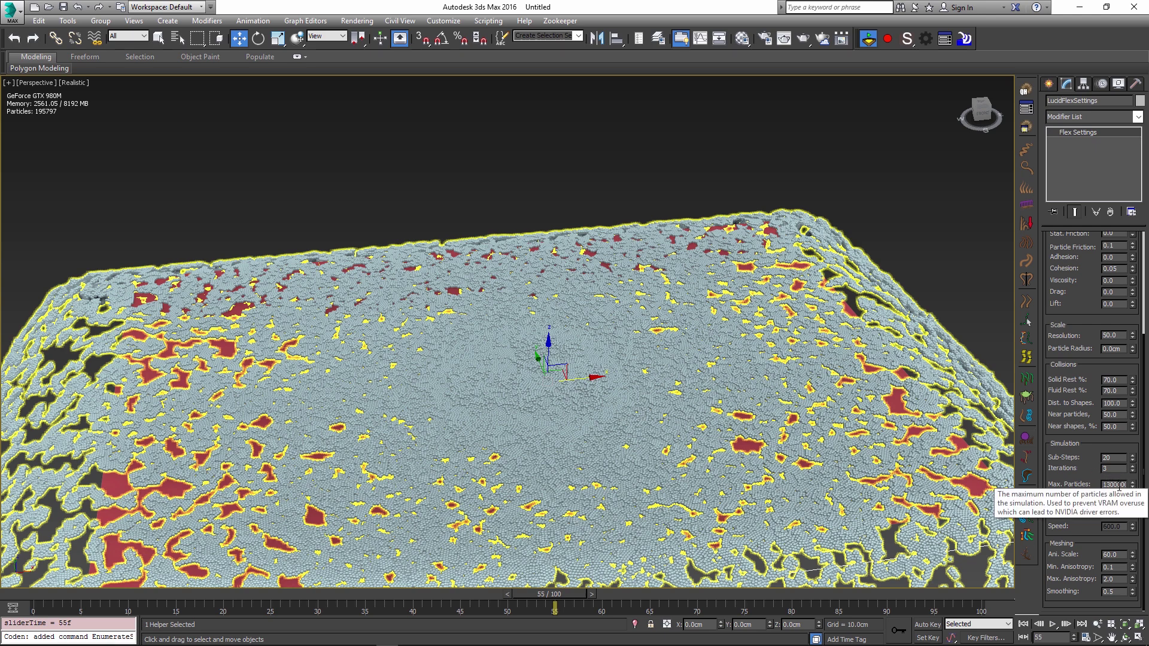
{"action": "key", "text": "BackSpace"}
{"action": "type", "text": "5"}
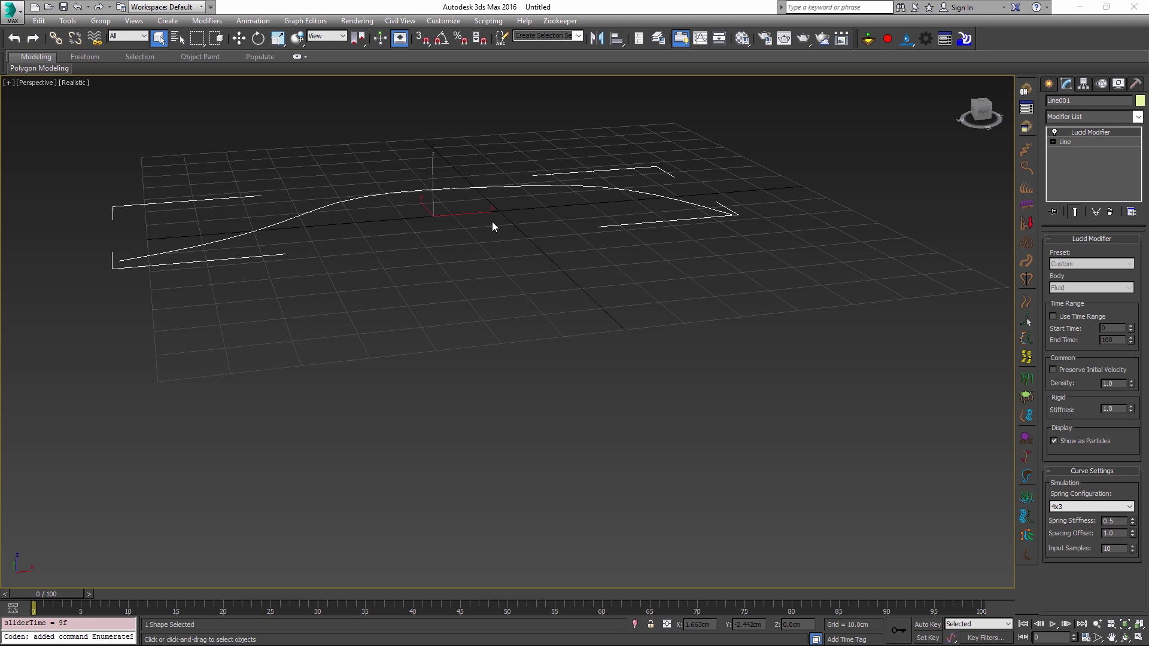
Start the Lucid simulation of the curve, advance it to frame 5 and inspect its particles from different angles.
{"action": "middle_click_drag", "start_coordinate": [493, 240], "coordinate": [538, 257], "text": "alt"}
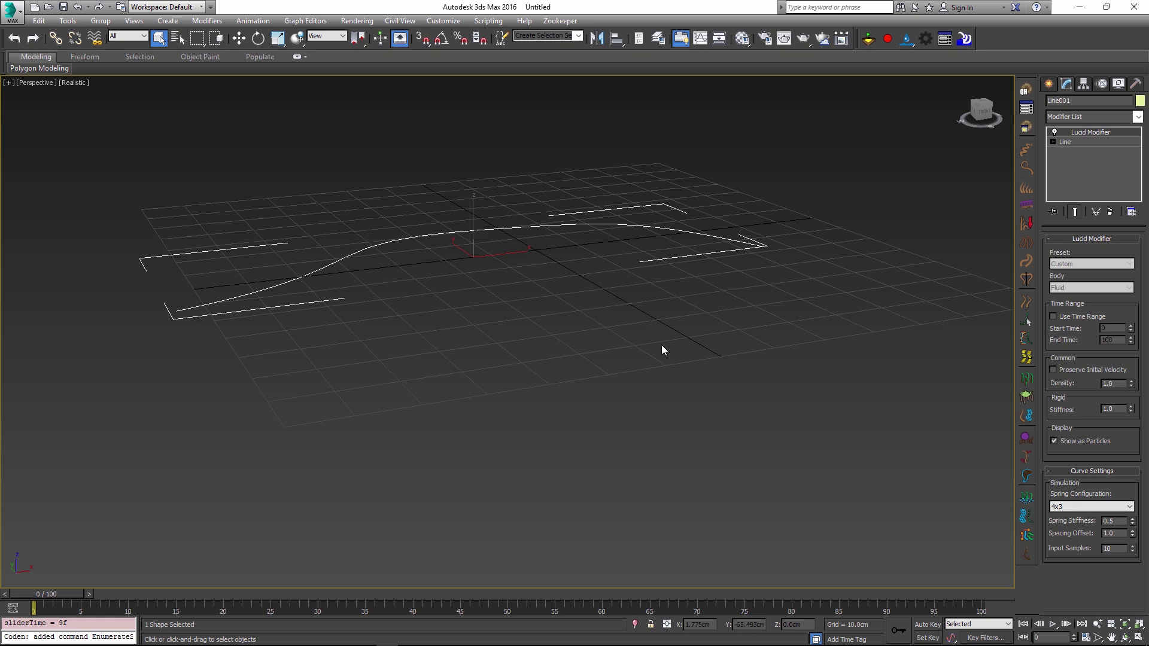
{"action": "middle_click_drag", "start_coordinate": [566, 312], "coordinate": [594, 318], "text": "alt"}
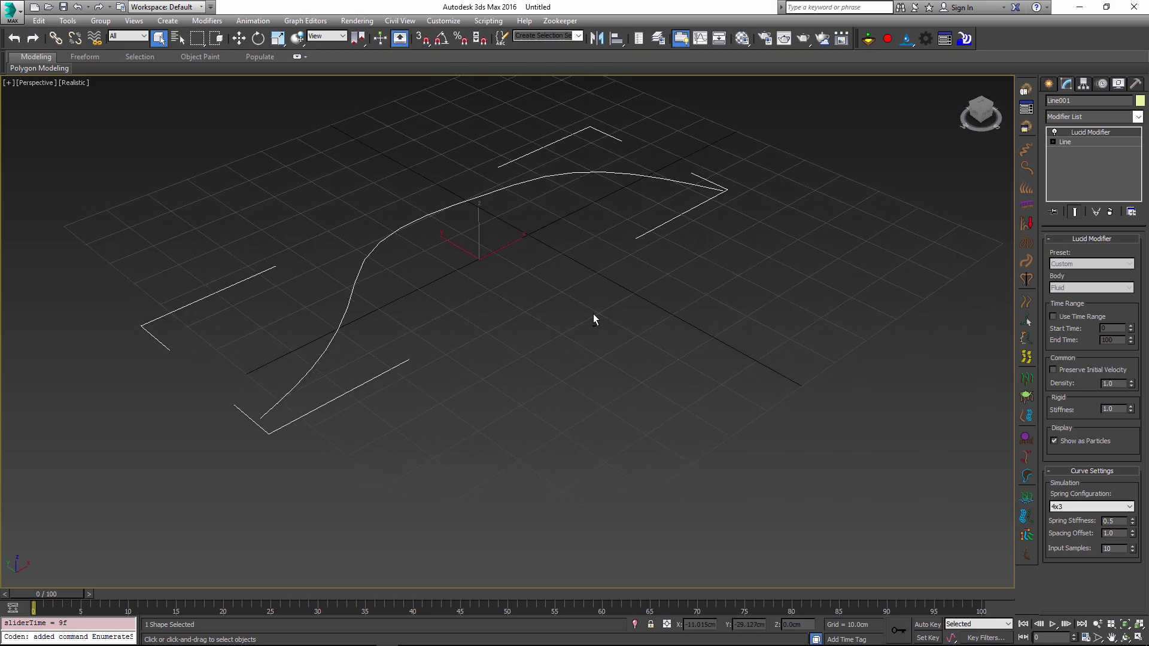
{"action": "left_click", "coordinate": [866, 40]}
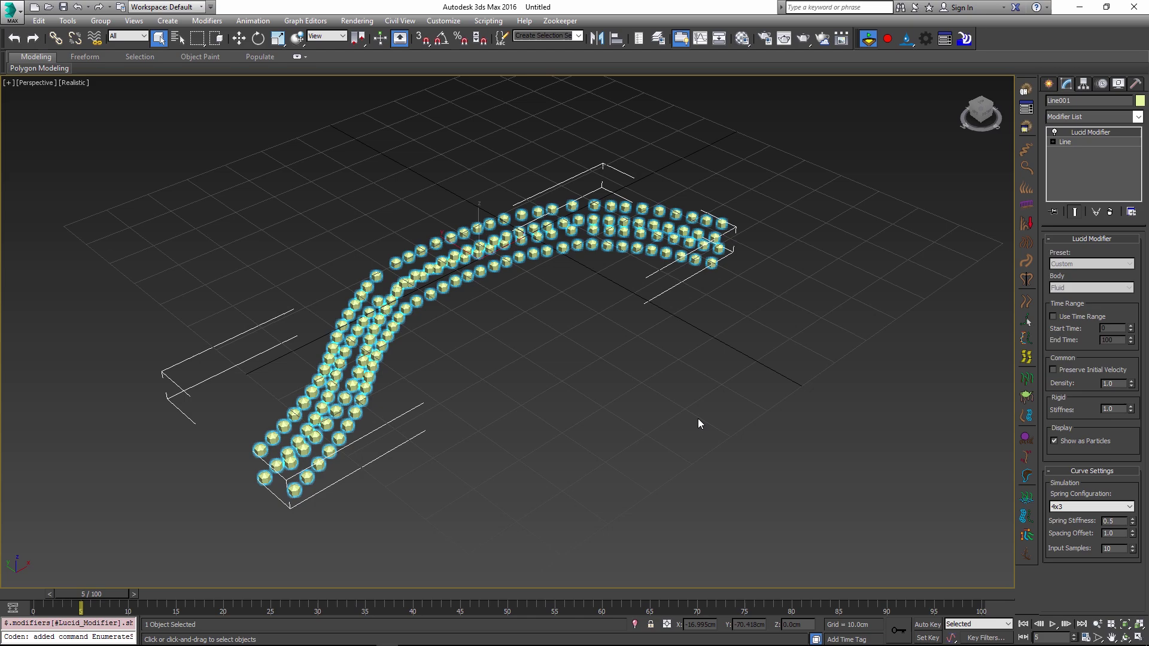
{"action": "middle_click_drag", "start_coordinate": [591, 339], "coordinate": [565, 342], "text": "alt"}
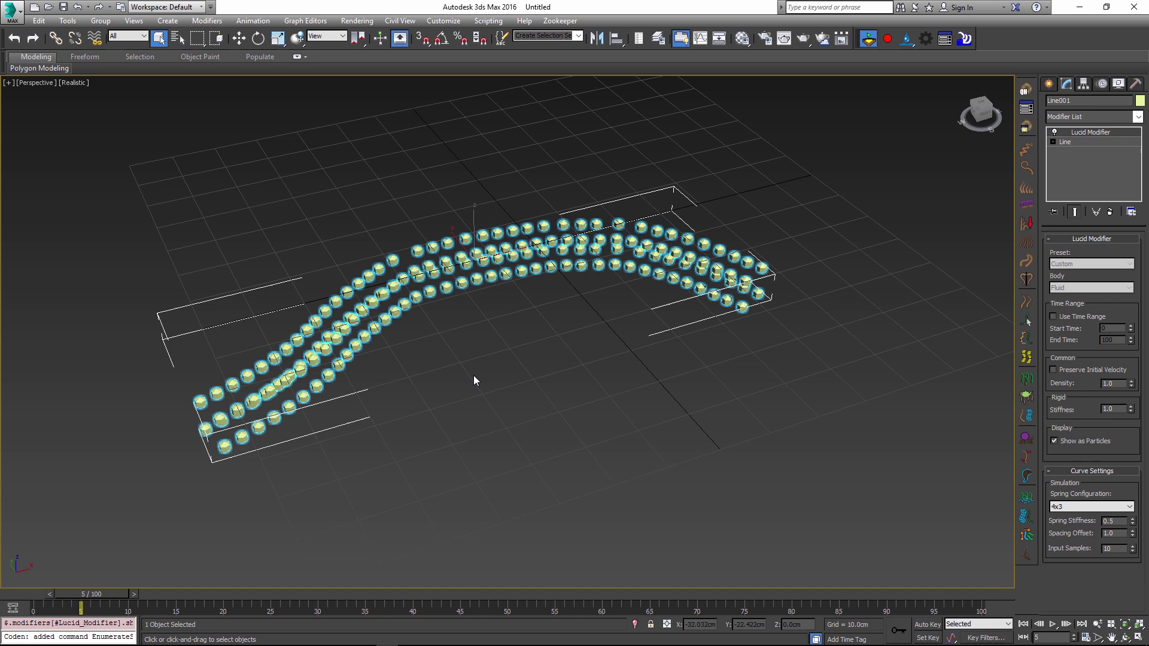
{"action": "middle_click_drag", "start_coordinate": [1006, 381], "coordinate": [969, 376], "text": "alt"}
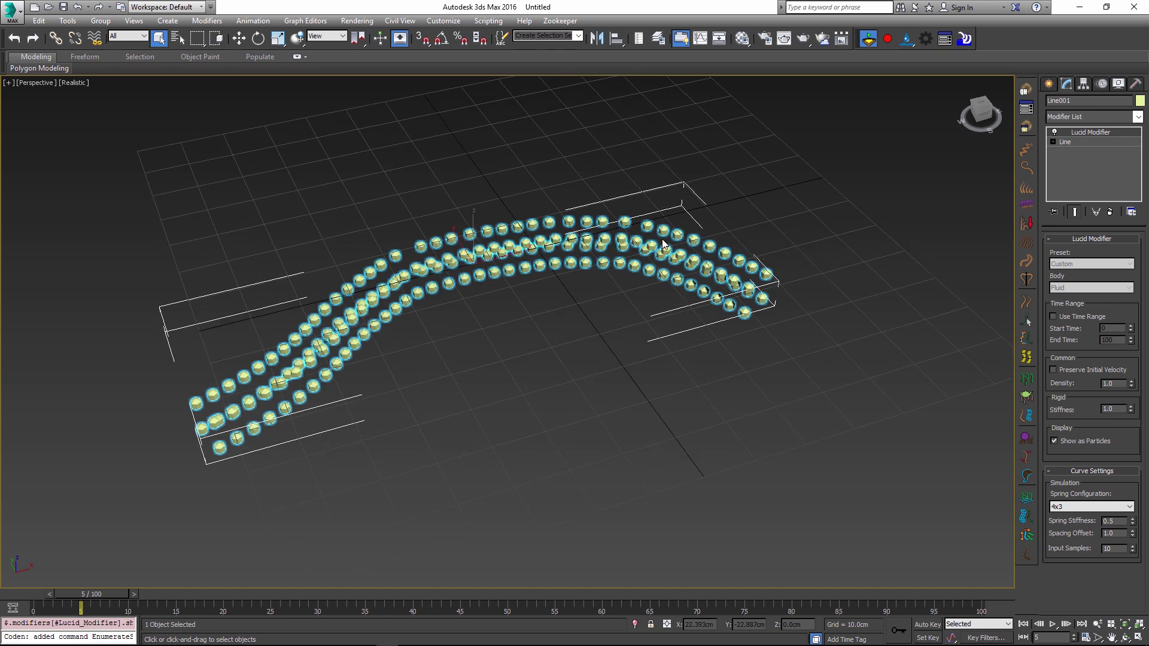
Switch the curve's particle display off and back on, and advance the simulation to frame 9.
{"action": "left_click", "coordinate": [1098, 443]}
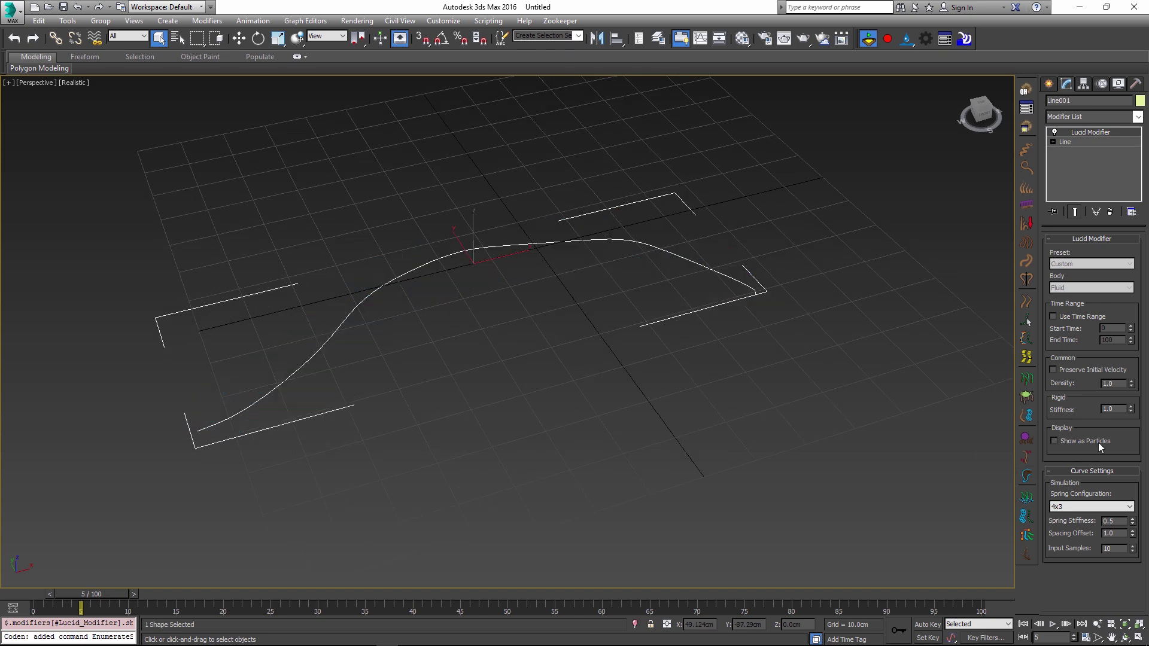
{"action": "left_click", "coordinate": [1099, 443]}
{"action": "left_click_drag", "start_coordinate": [96, 593], "coordinate": [138, 602]}
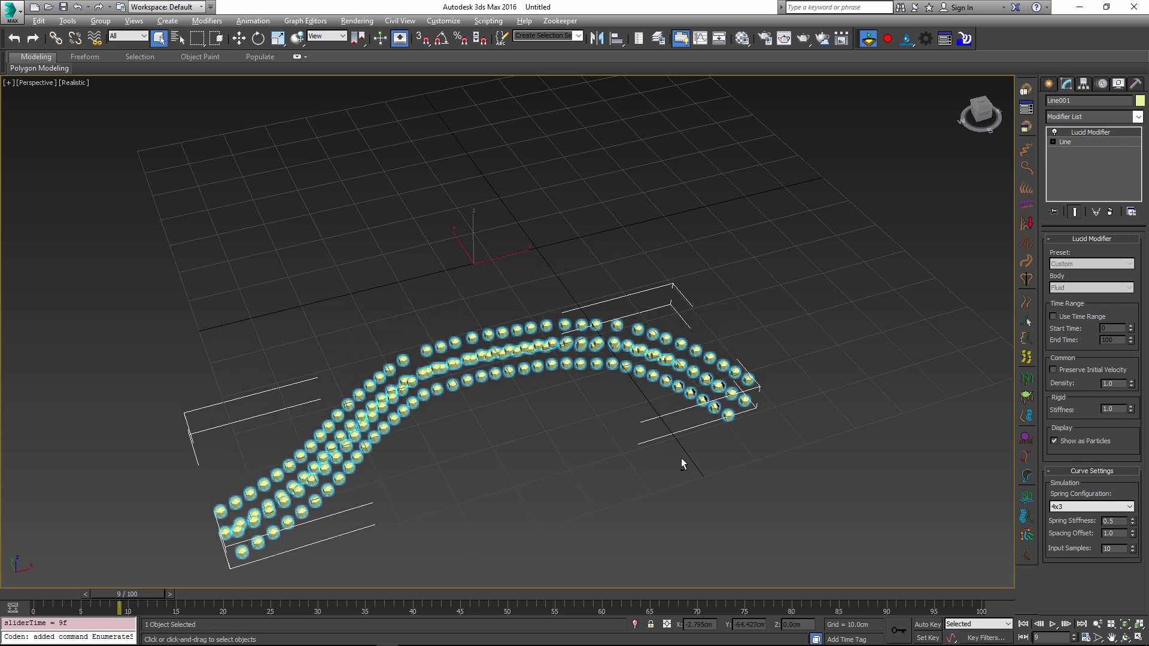
{"action": "middle_click_drag", "start_coordinate": [681, 458], "coordinate": [590, 415], "text": "alt"}
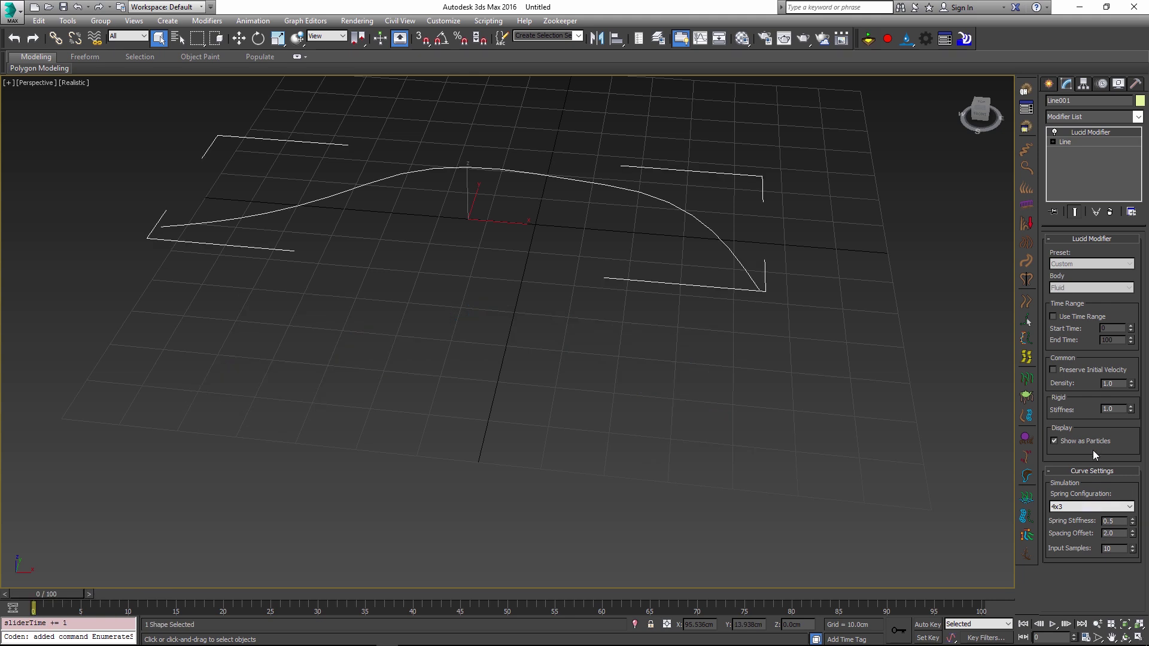
Turn off the curve's particle display, set its spacing offset to 1 and choose the 4x5 spring configuration.
{"action": "left_click", "coordinate": [1089, 446]}
{"action": "double_click", "coordinate": [1116, 533]}
{"action": "type", "text": "1"}
{"action": "left_click", "coordinate": [1118, 508]}
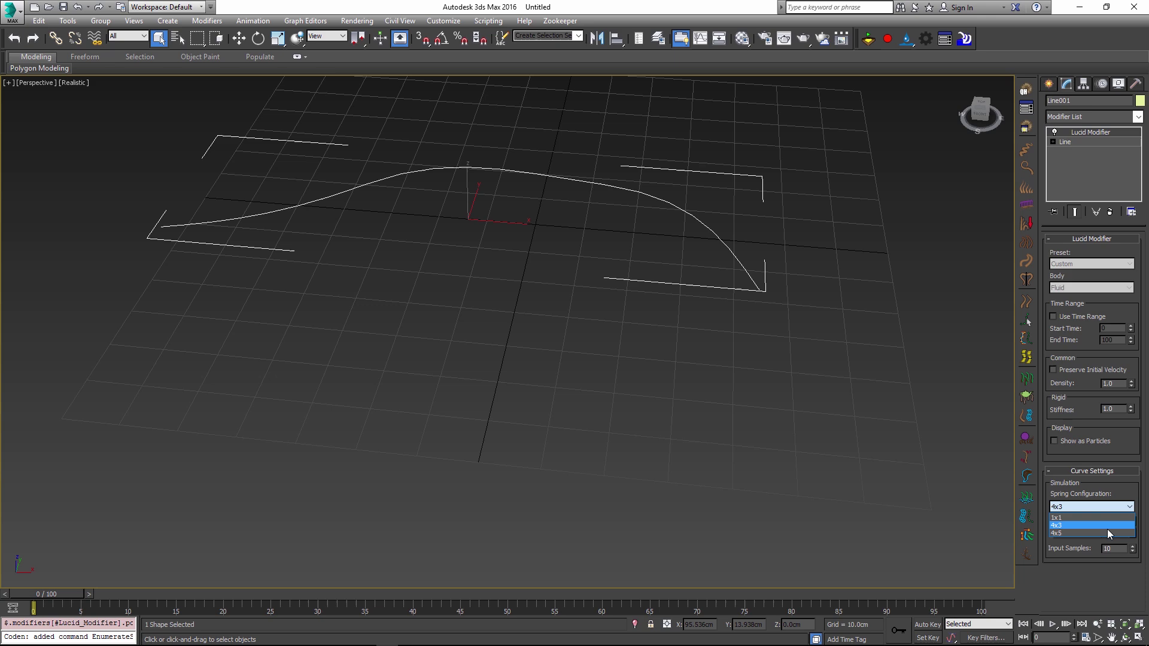
{"action": "left_click", "coordinate": [1107, 536]}
Restart the simulation with the 4x5 curve displayed as particles and advance it by several frames.
{"action": "left_click", "coordinate": [863, 39]}
{"action": "left_click", "coordinate": [1055, 440]}
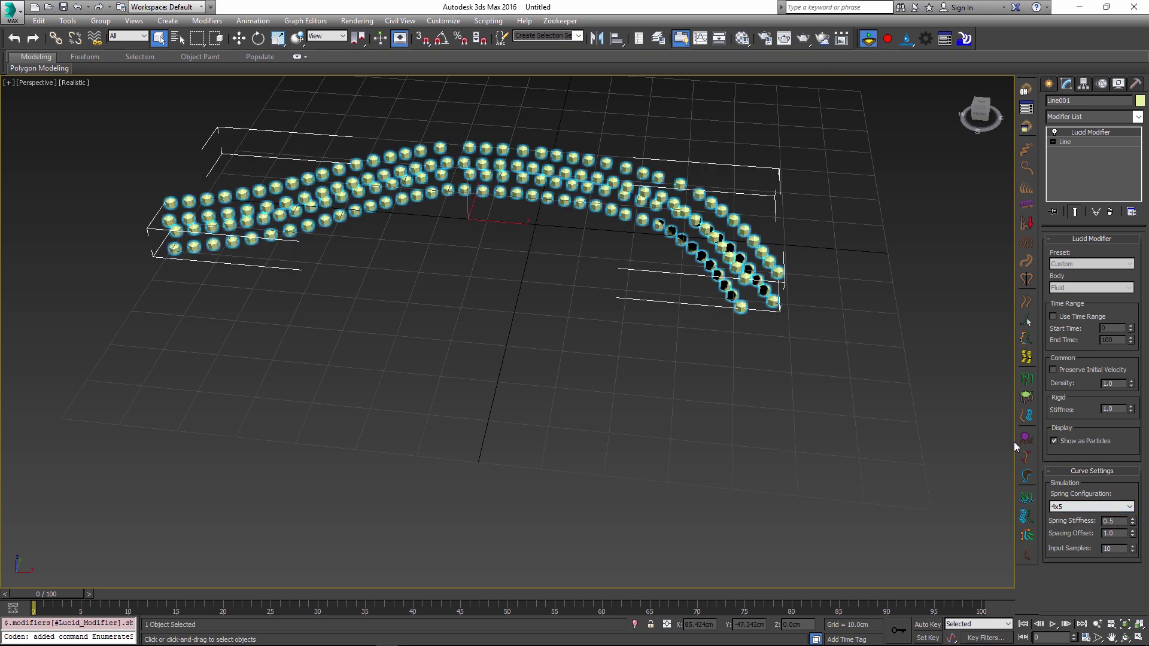
{"action": "left_click", "coordinate": [87, 596]}
{"action": "left_click_drag", "start_coordinate": [86, 600], "coordinate": [136, 597]}
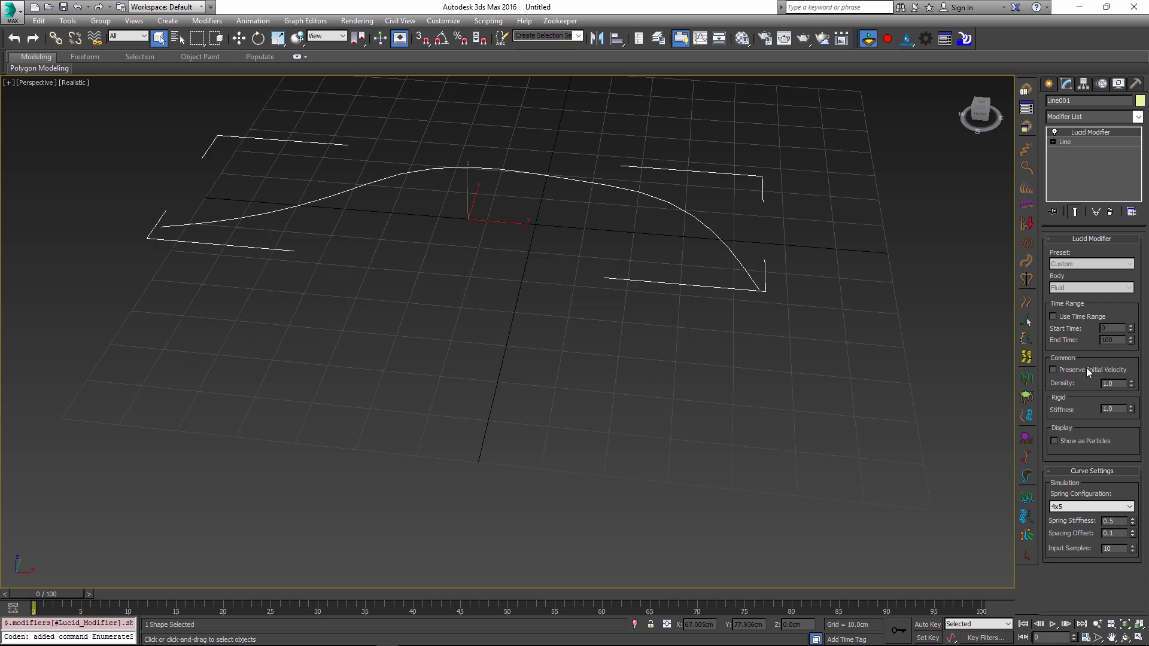
Display the curve with the 0.1 spacing offset as particles and advance the simulation to frame 4.
{"action": "left_click", "coordinate": [1054, 441]}
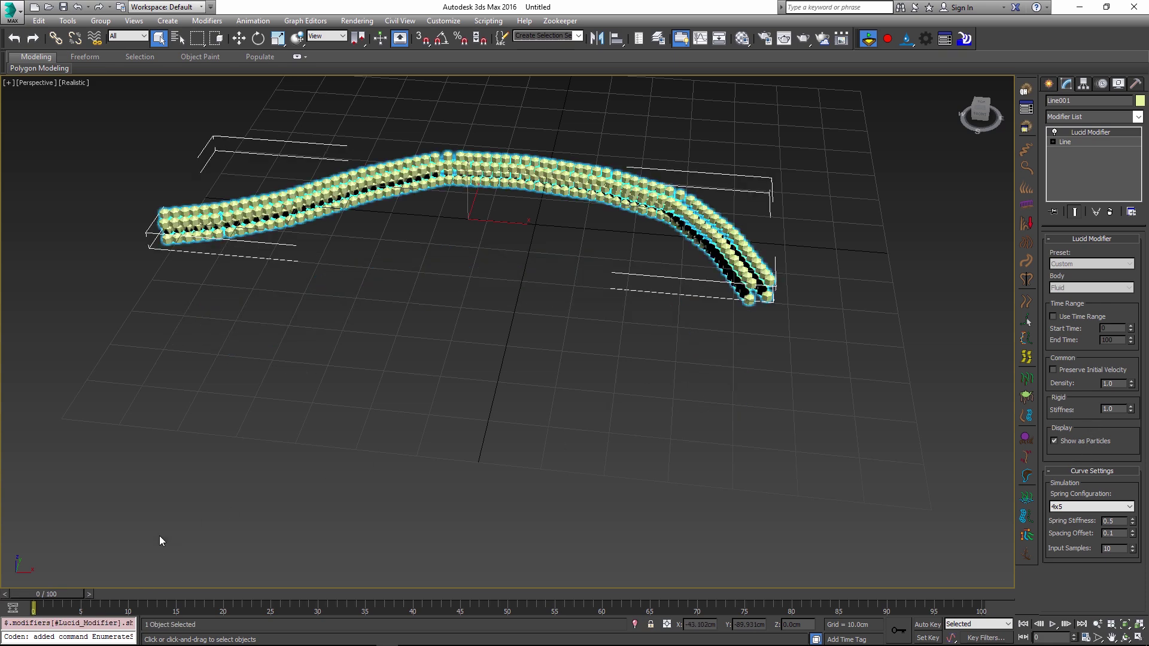
{"action": "left_click_drag", "start_coordinate": [71, 597], "coordinate": [110, 601]}
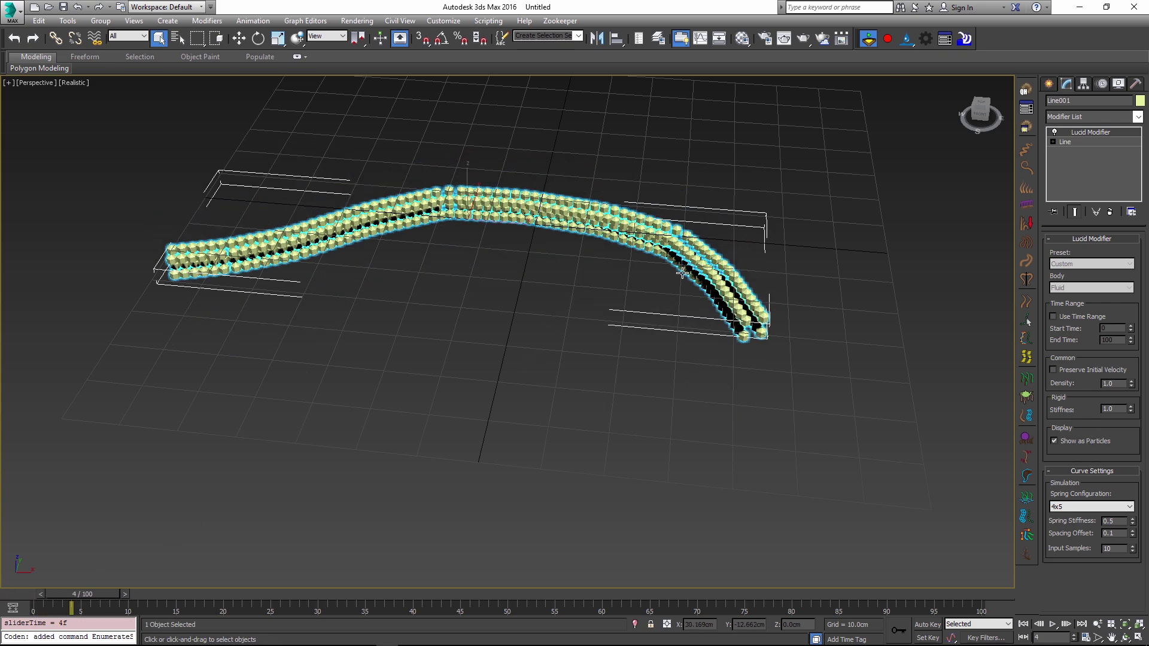